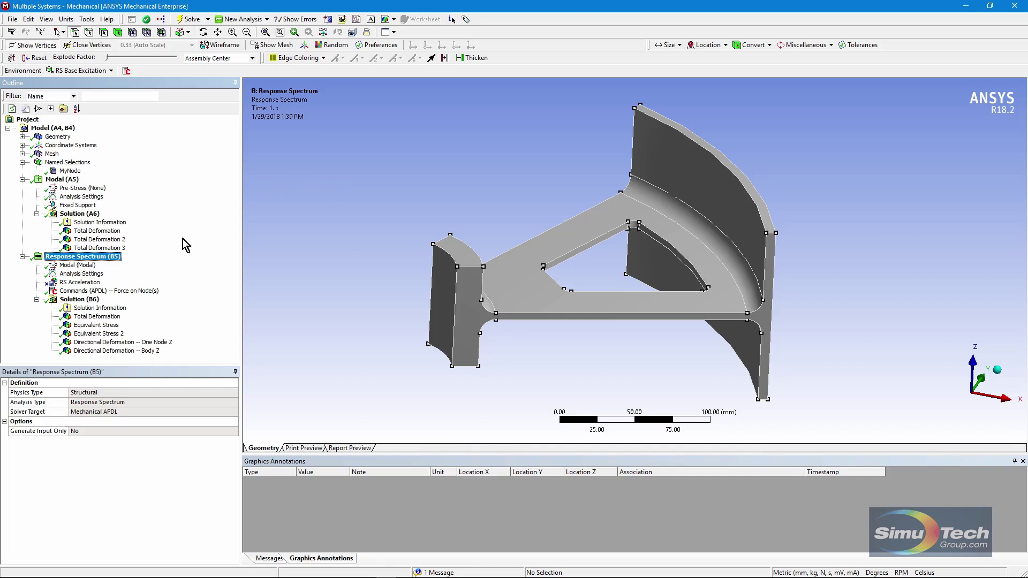
Show the suppressed Z-axis RS Acceleration with its 25–44 Hz acceleration-versus-frequency table and graph
{"action": "left_click", "coordinate": [67, 283]}
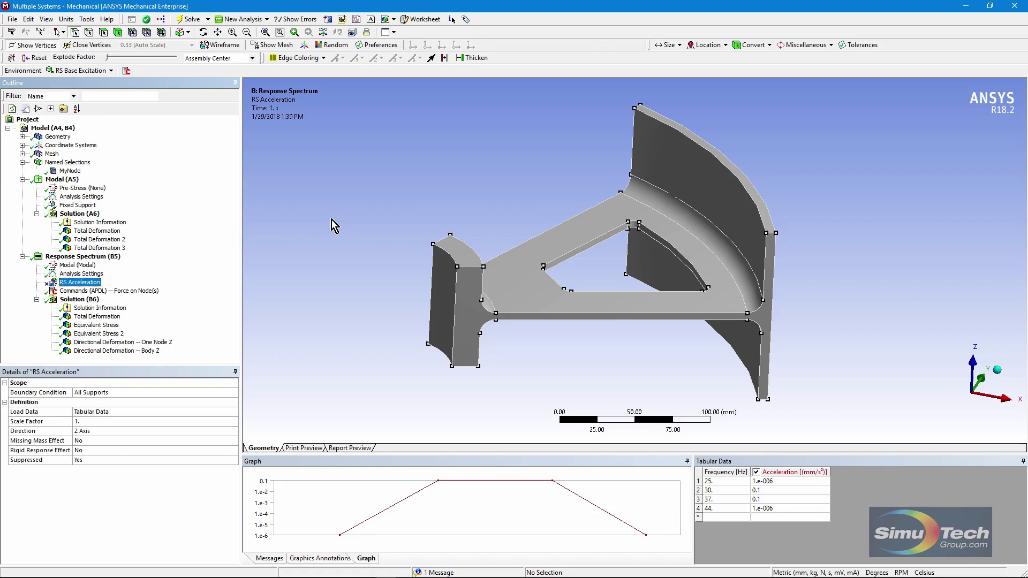
Select the MyNode named selection and inspect its single-node Geometry scoping, leaving it unchanged
{"action": "left_click", "coordinate": [68, 162]}
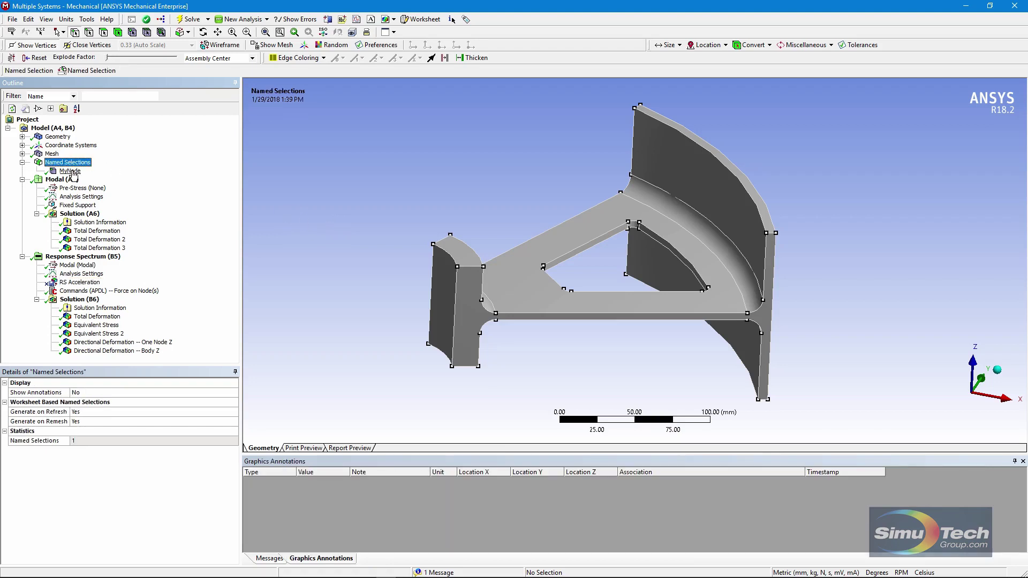
{"action": "left_click", "coordinate": [71, 171]}
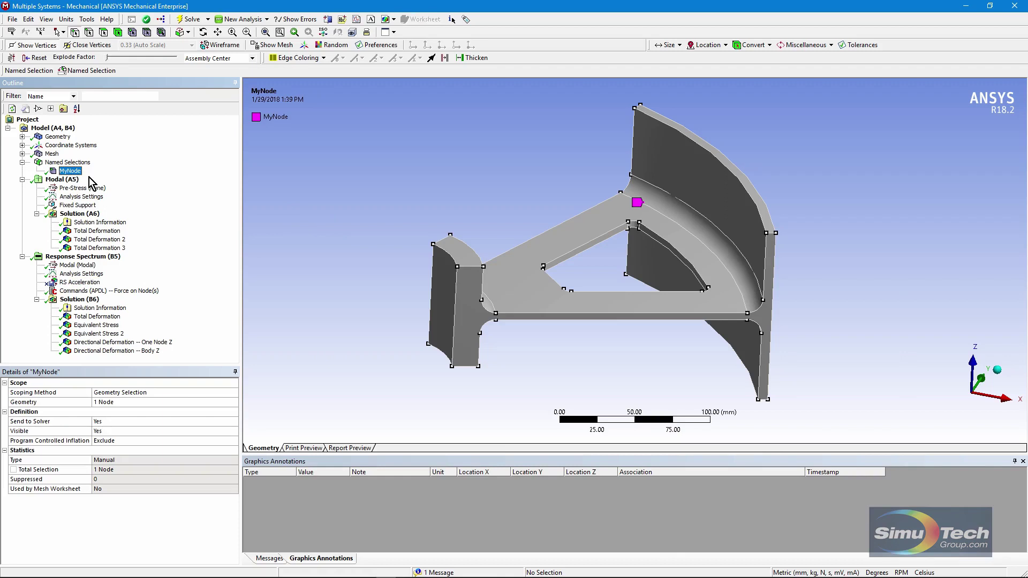
{"action": "left_click", "coordinate": [129, 408]}
{"action": "left_click", "coordinate": [196, 408]}
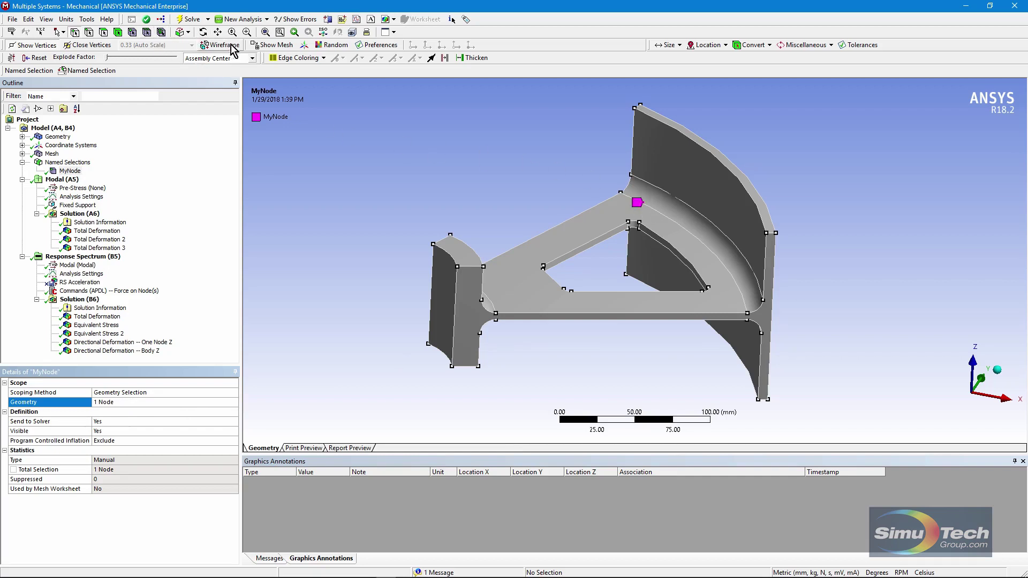
Show the bracket mesh, fit it to view, and zoom in on the MyNode marker
{"action": "left_click", "coordinate": [273, 46]}
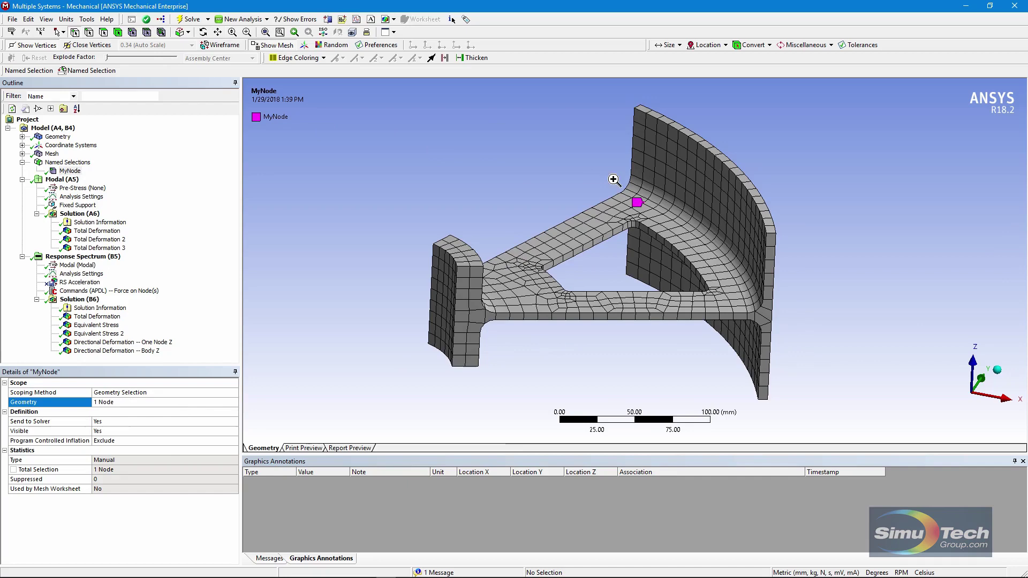
{"action": "scroll", "coordinate": [617, 261], "scroll_direction": "up", "scroll_amount": 5}
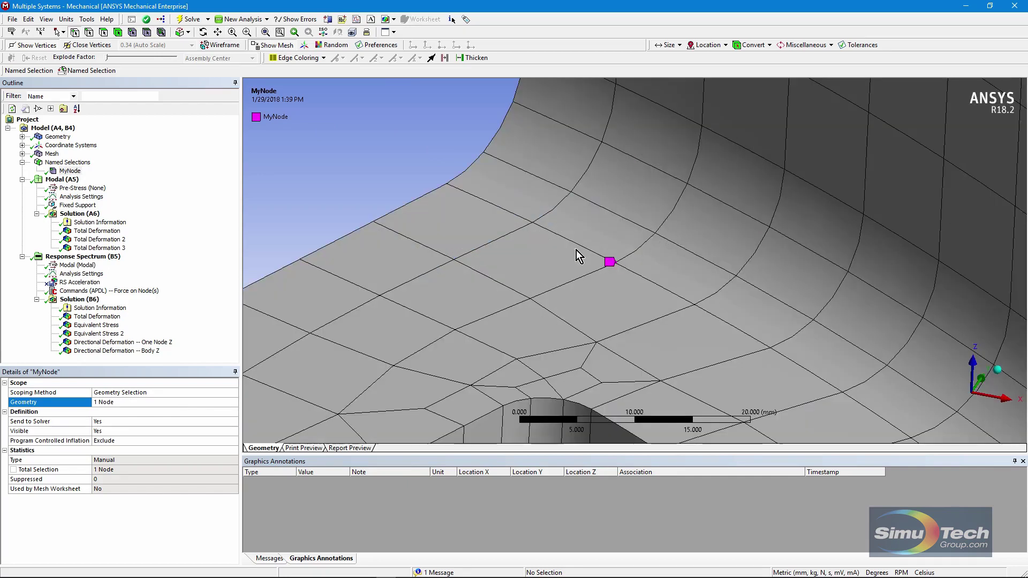
{"action": "left_click", "coordinate": [265, 32]}
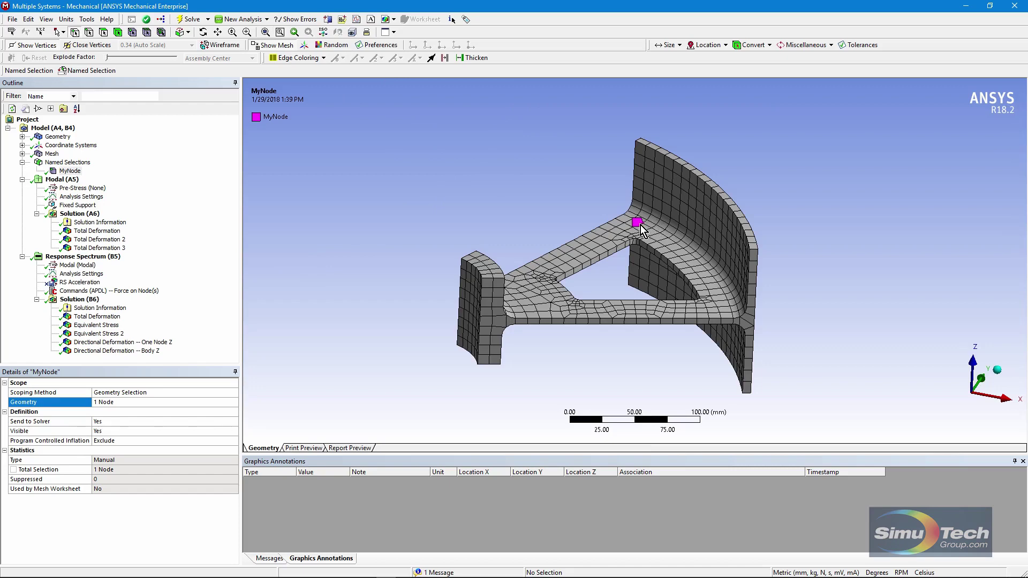
{"action": "scroll", "coordinate": [645, 222], "scroll_direction": "up", "scroll_amount": 5}
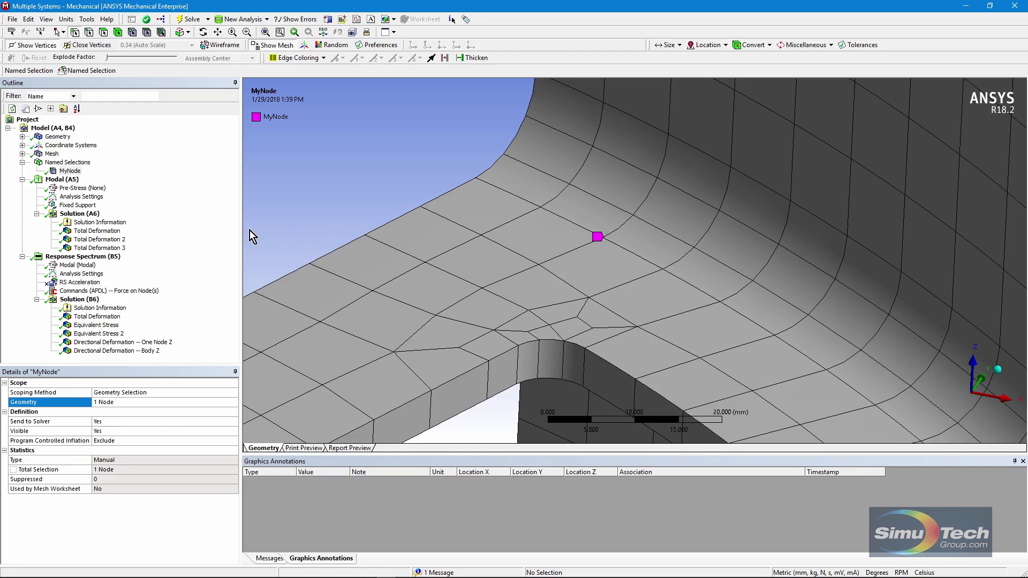
Read the Force on Node(s) APDL worksheet, then review MyNode, Modal (A5) and Response Spectrum (B5)
{"action": "left_click", "coordinate": [79, 294]}
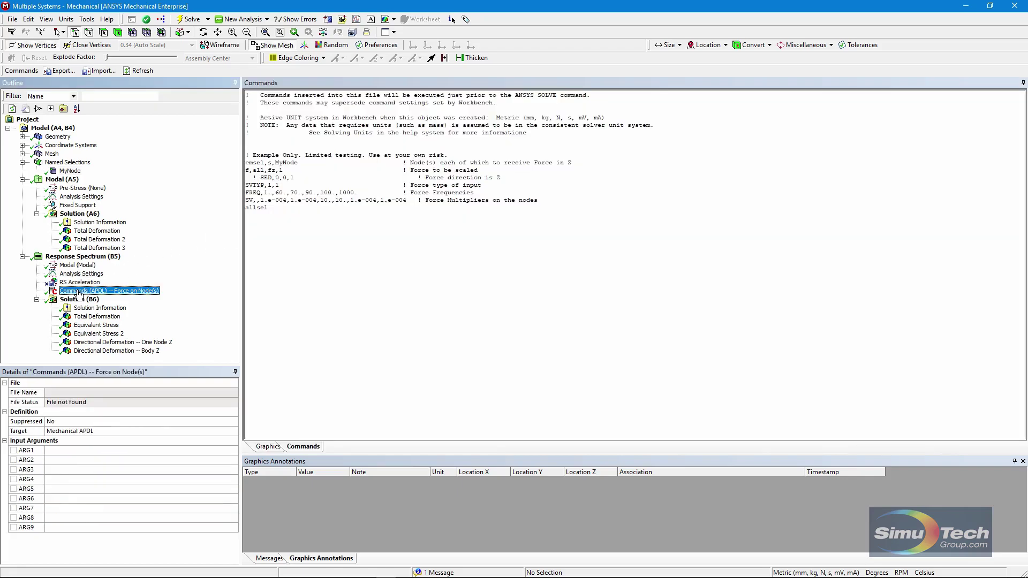
{"action": "left_click", "coordinate": [75, 172]}
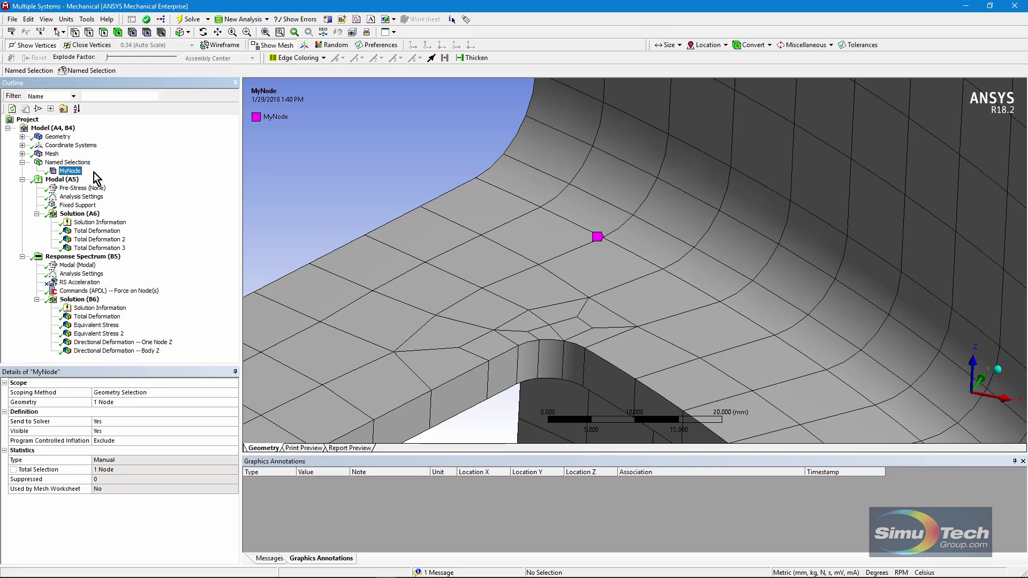
{"action": "left_click", "coordinate": [63, 180]}
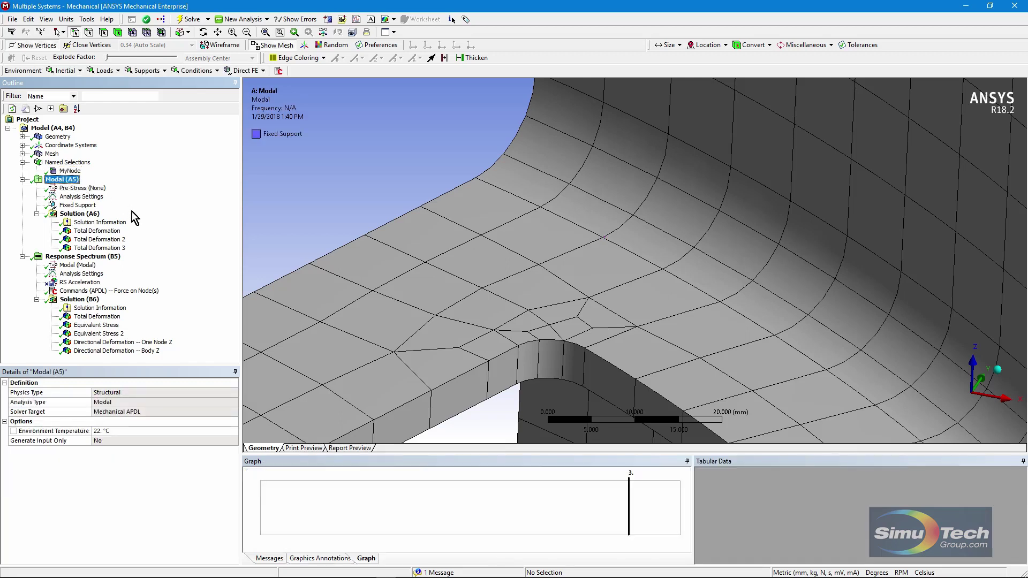
{"action": "left_click", "coordinate": [92, 259]}
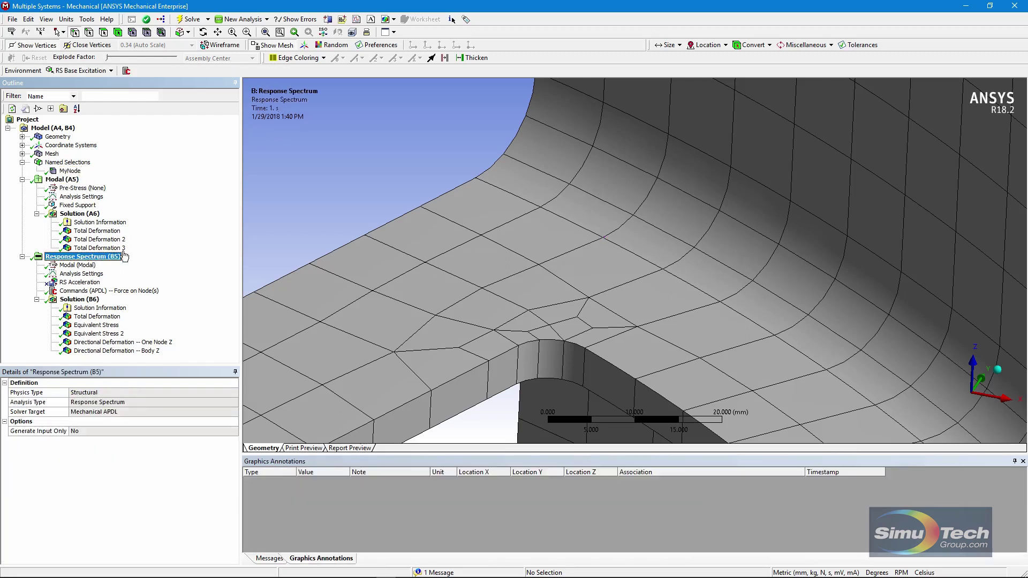
{"action": "left_click", "coordinate": [67, 180]}
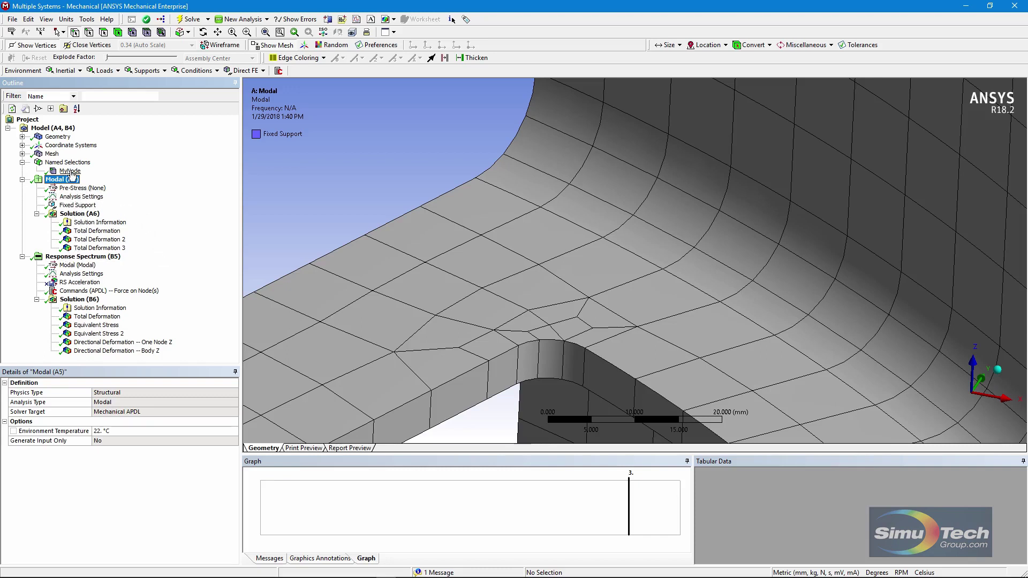
{"action": "left_click", "coordinate": [71, 171]}
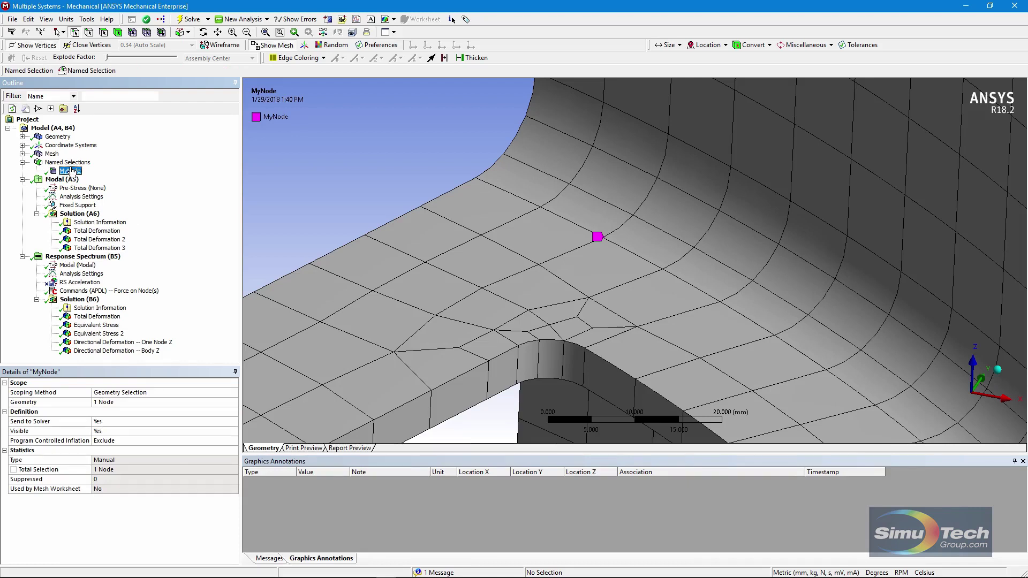
Review the Modal setup, its fixed support face and the solved modal frequencies
{"action": "left_click", "coordinate": [64, 180]}
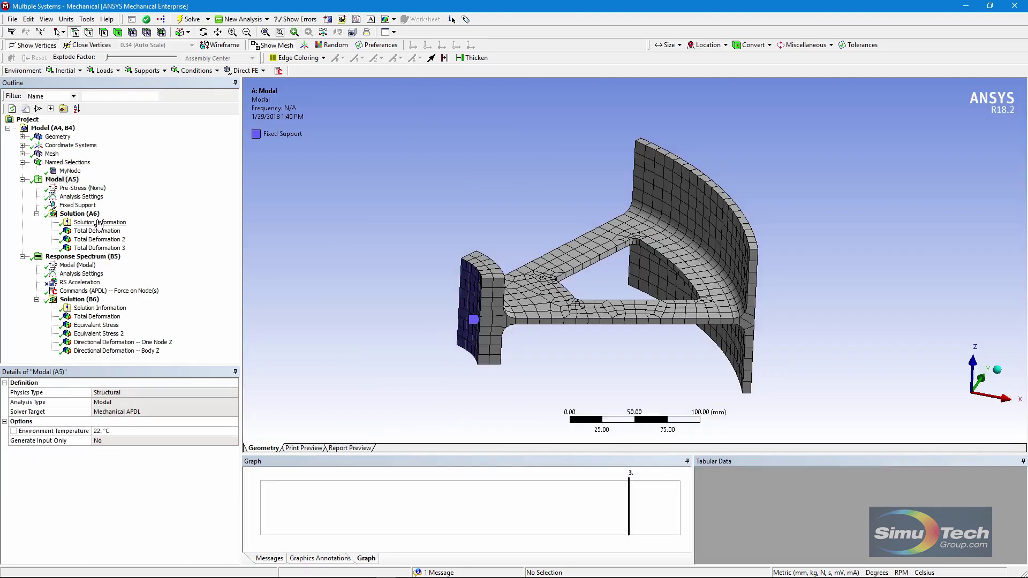
{"action": "left_click", "coordinate": [78, 205]}
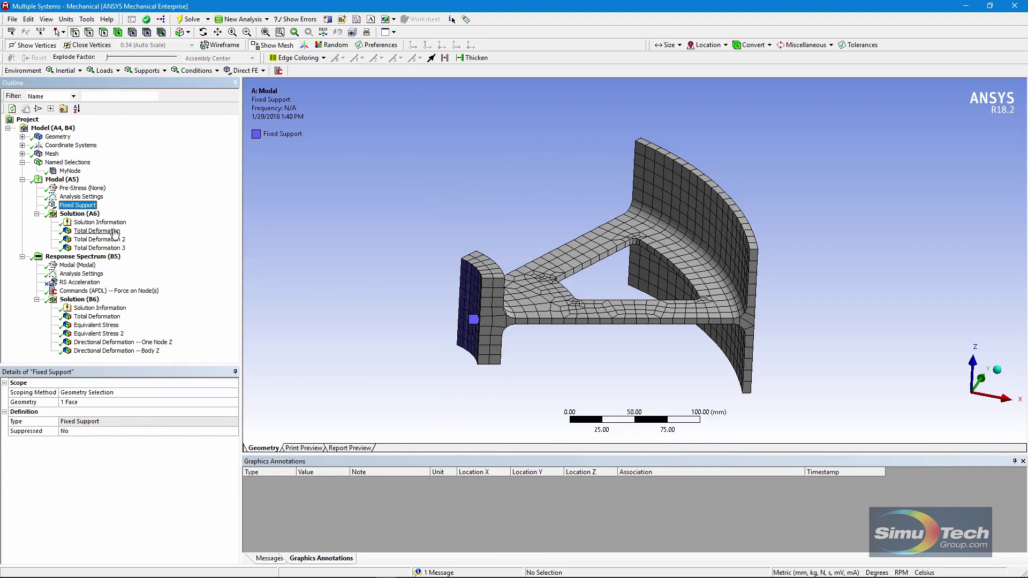
{"action": "left_click", "coordinate": [81, 214]}
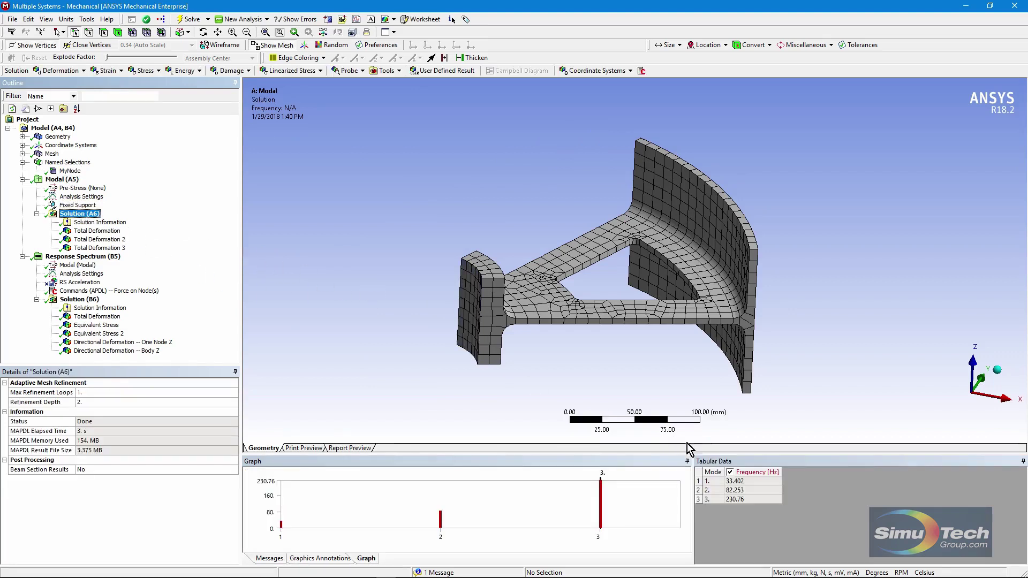
Animate and stop Total Deformation for modes 1, 2 and 3 (230.76 Hz)
{"action": "left_click", "coordinate": [96, 231]}
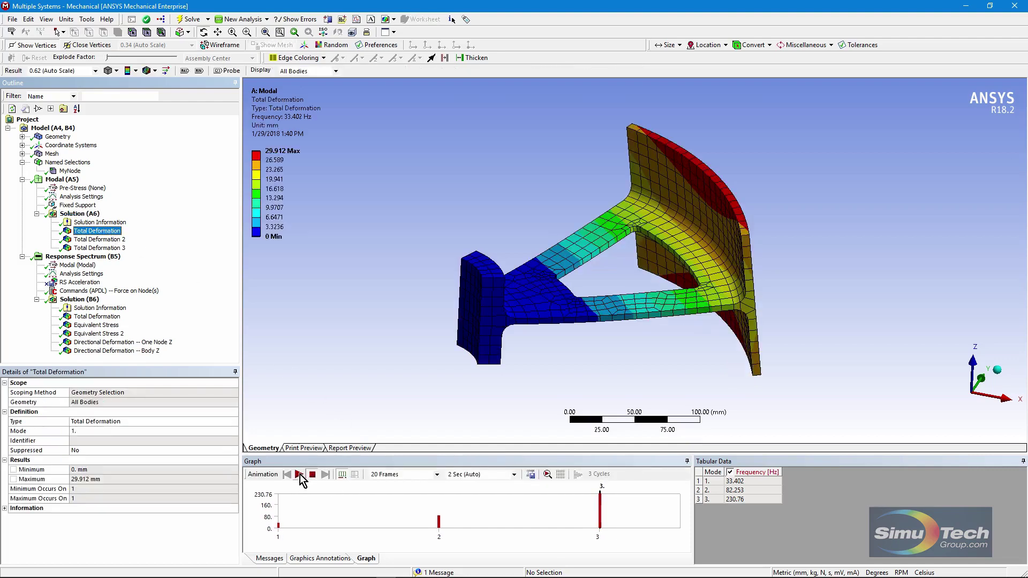
{"action": "left_click", "coordinate": [299, 475]}
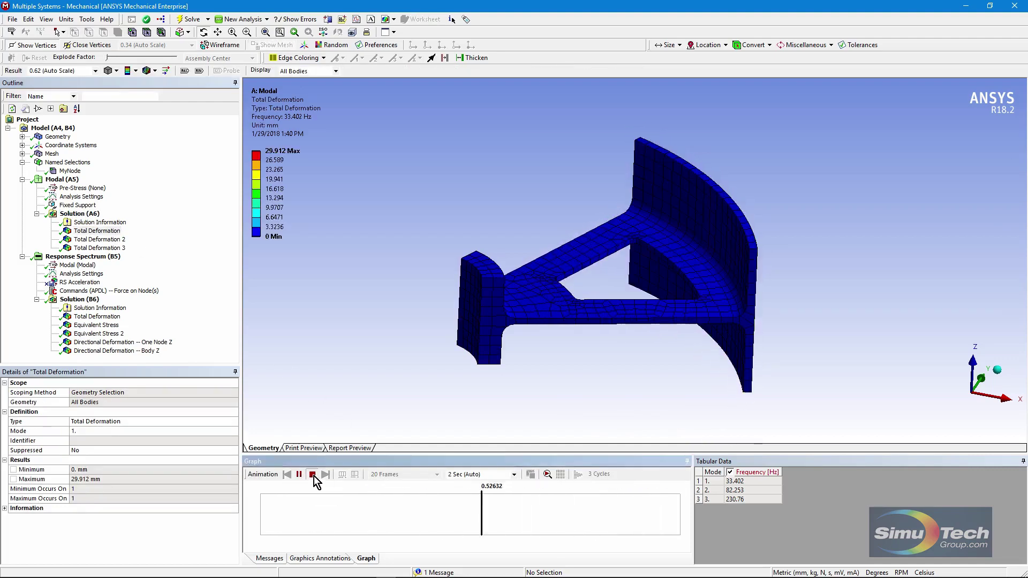
{"action": "left_click", "coordinate": [312, 476]}
{"action": "left_click", "coordinate": [97, 239]}
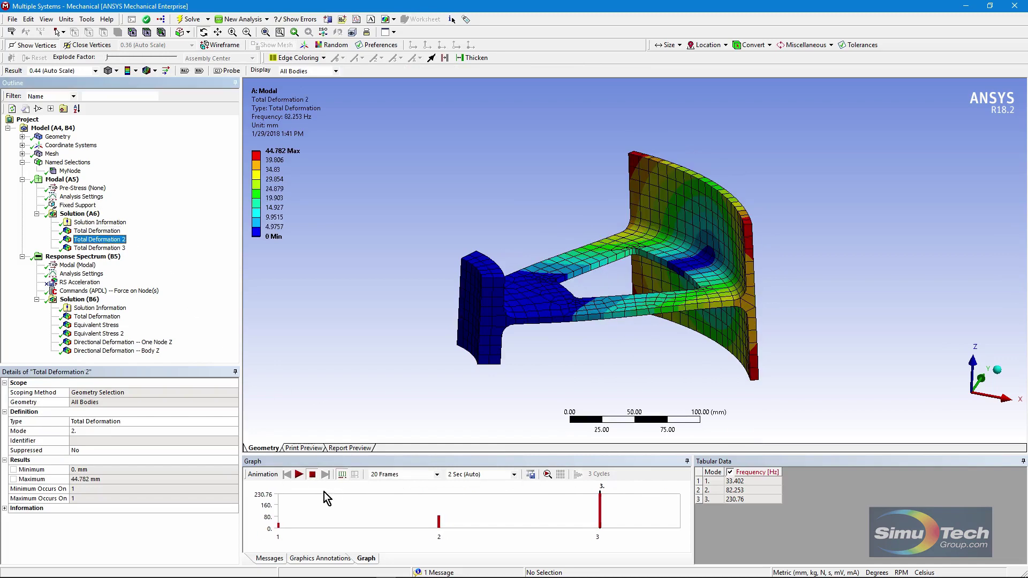
{"action": "left_click", "coordinate": [299, 475]}
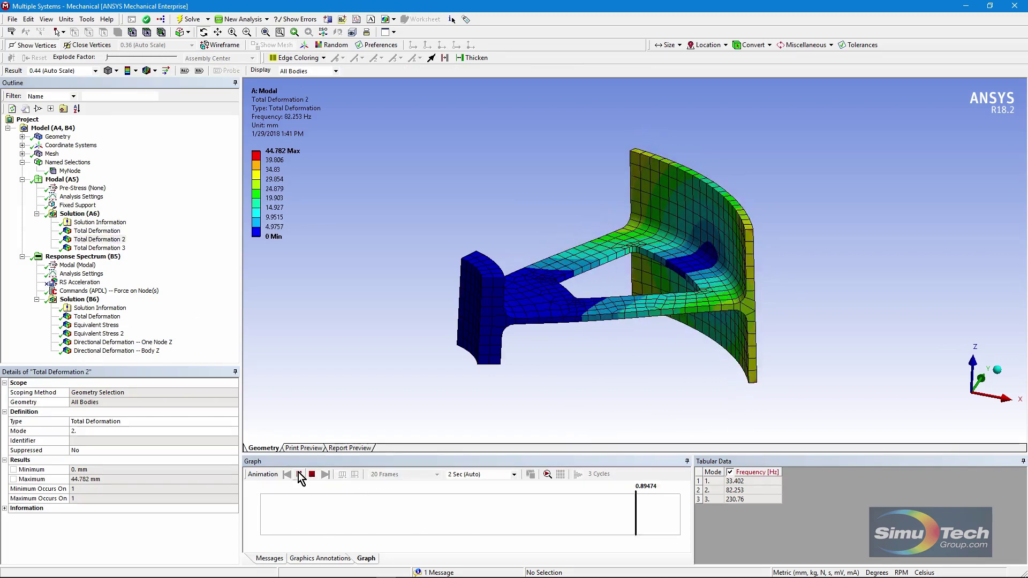
{"action": "left_click", "coordinate": [312, 475]}
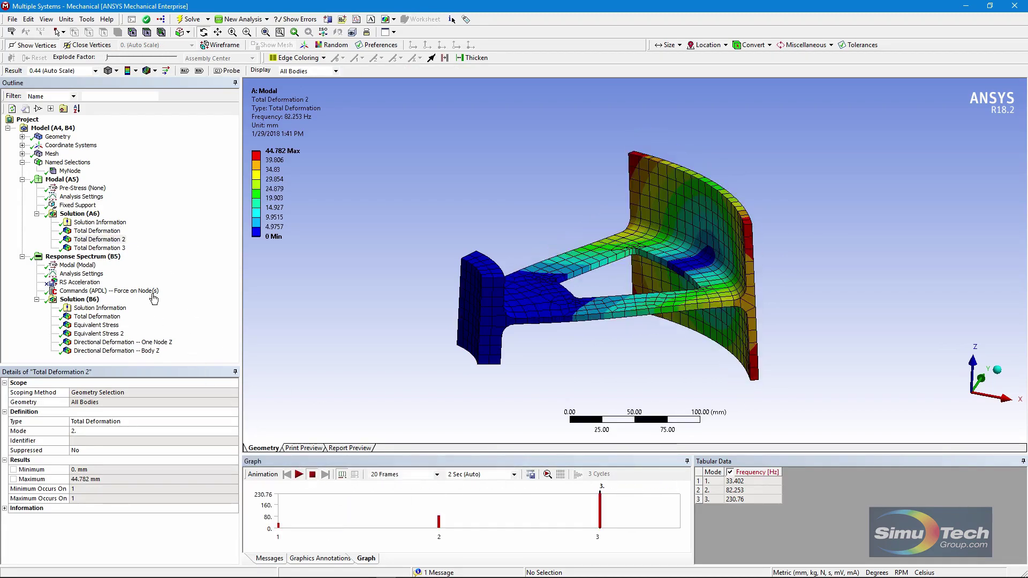
{"action": "left_click", "coordinate": [100, 248]}
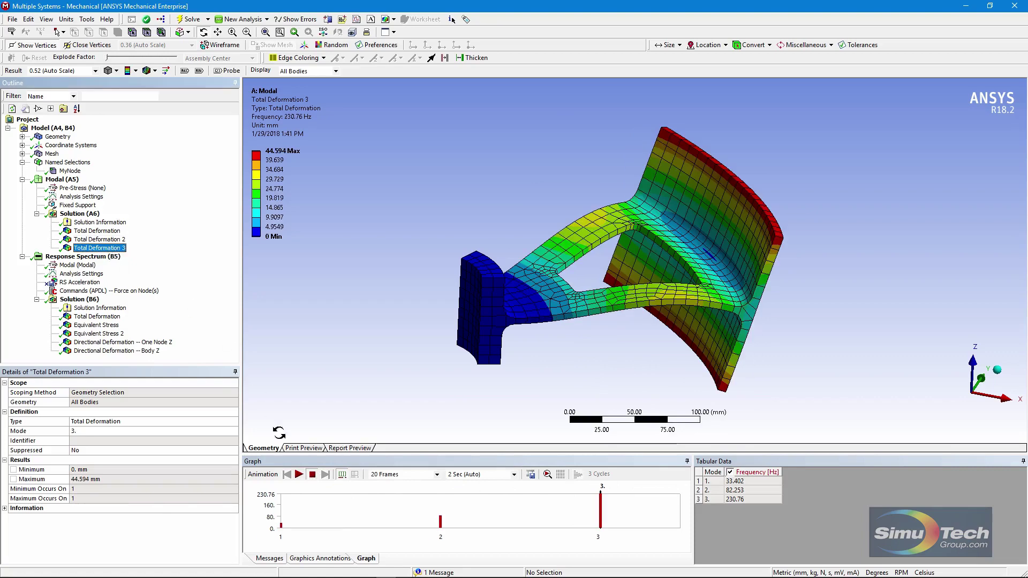
{"action": "left_click", "coordinate": [299, 475]}
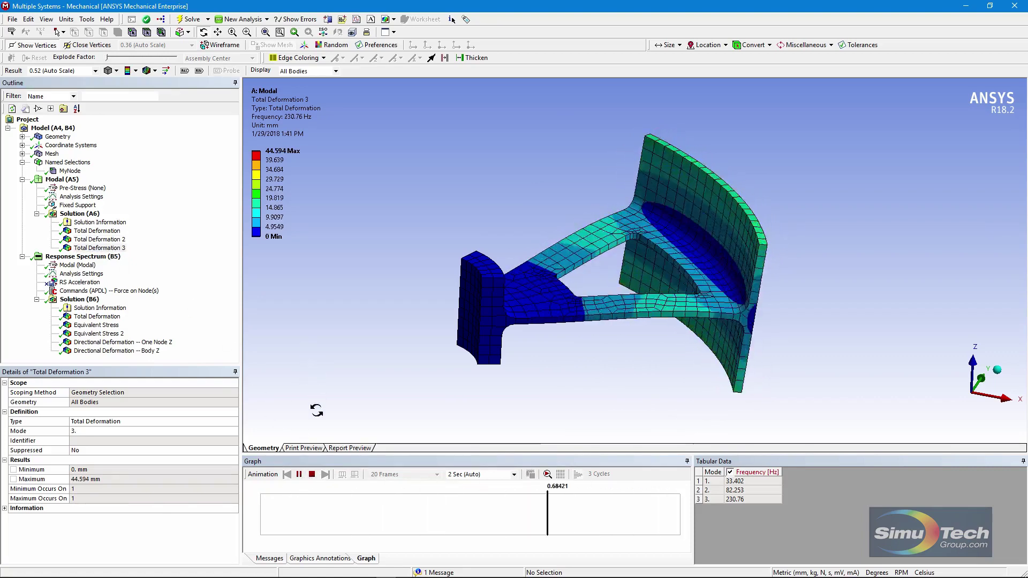
{"action": "left_click", "coordinate": [312, 475]}
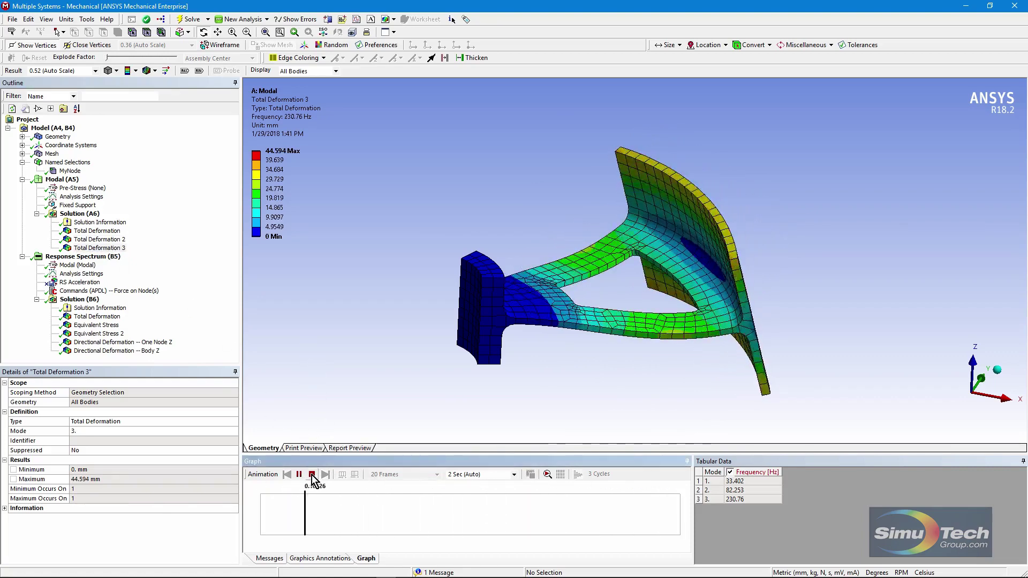
Step through Response Spectrum, the Modal environment and RS Acceleration to the Force on Node(s) script
{"action": "left_click", "coordinate": [80, 258]}
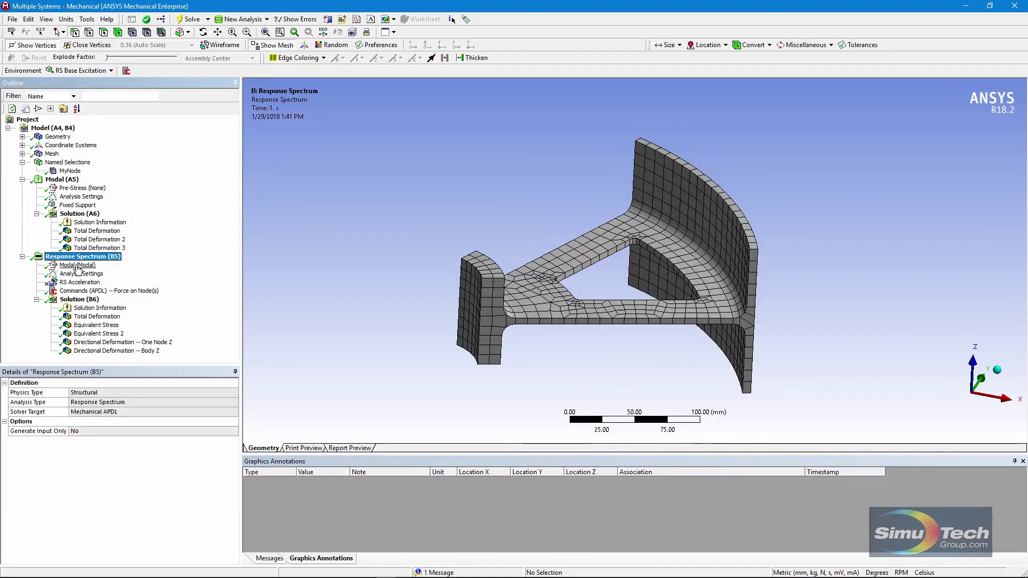
{"action": "left_click", "coordinate": [74, 266]}
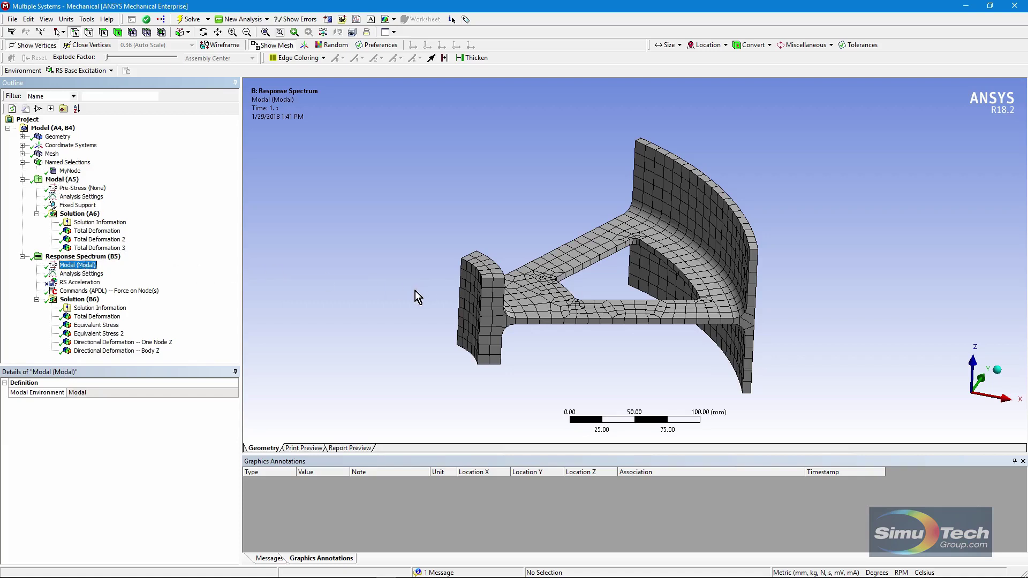
{"action": "left_click", "coordinate": [81, 283]}
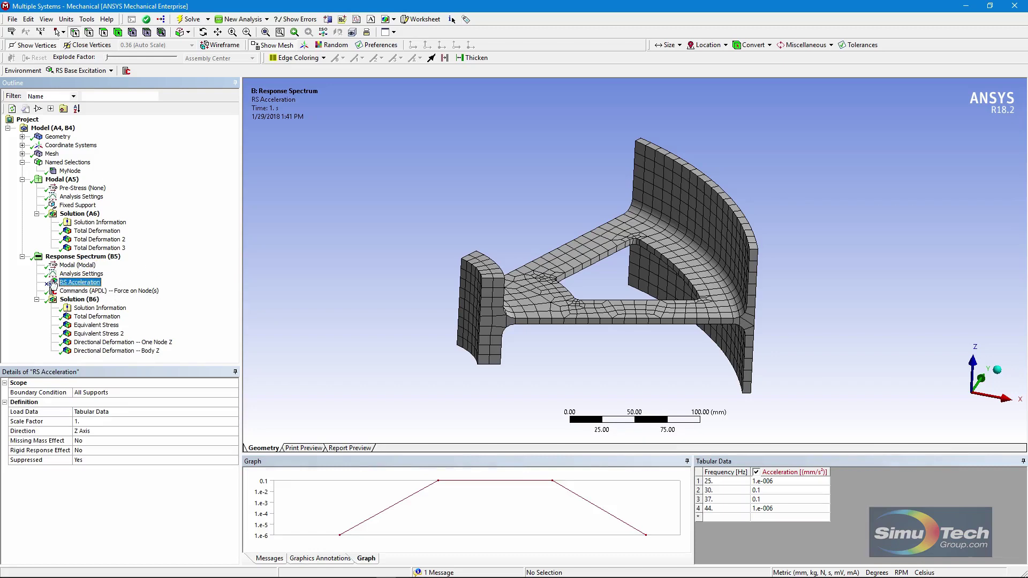
{"action": "left_click", "coordinate": [121, 292]}
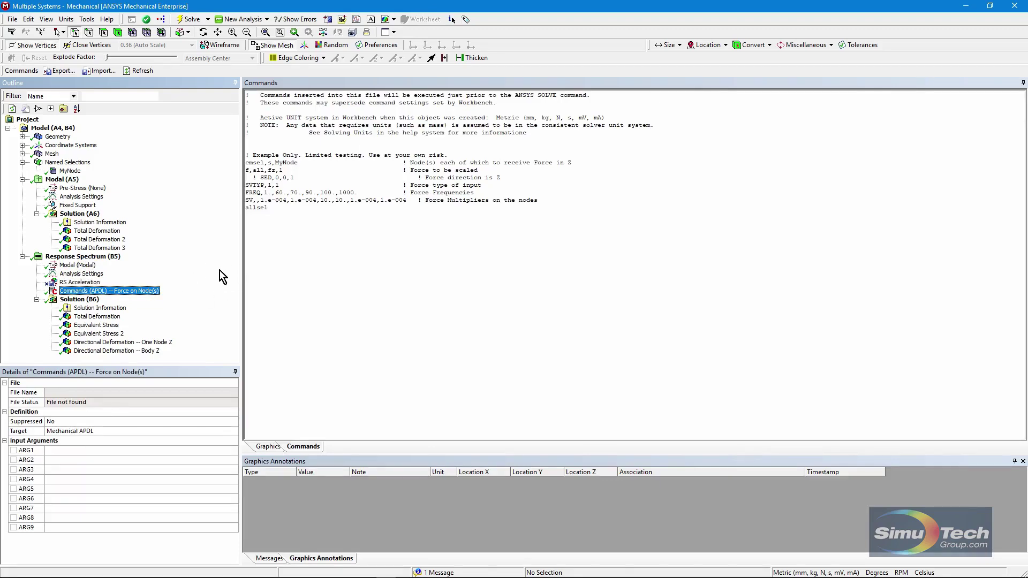
{"action": "scroll", "coordinate": [301, 259], "scroll_direction": "up", "scroll_amount": 8, "text": "ctrl"}
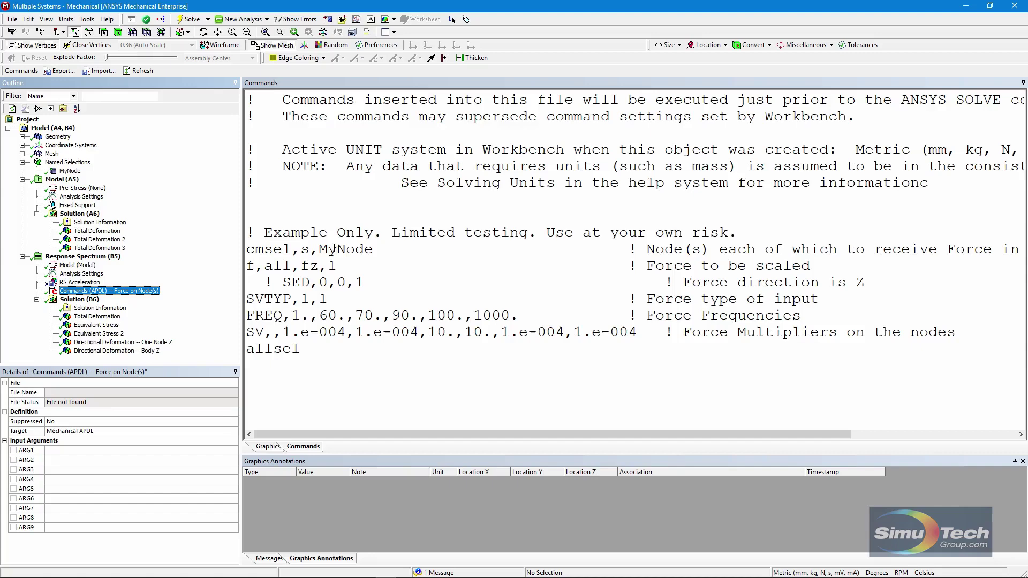
{"action": "left_click_drag", "start_coordinate": [320, 249], "coordinate": [375, 249]}
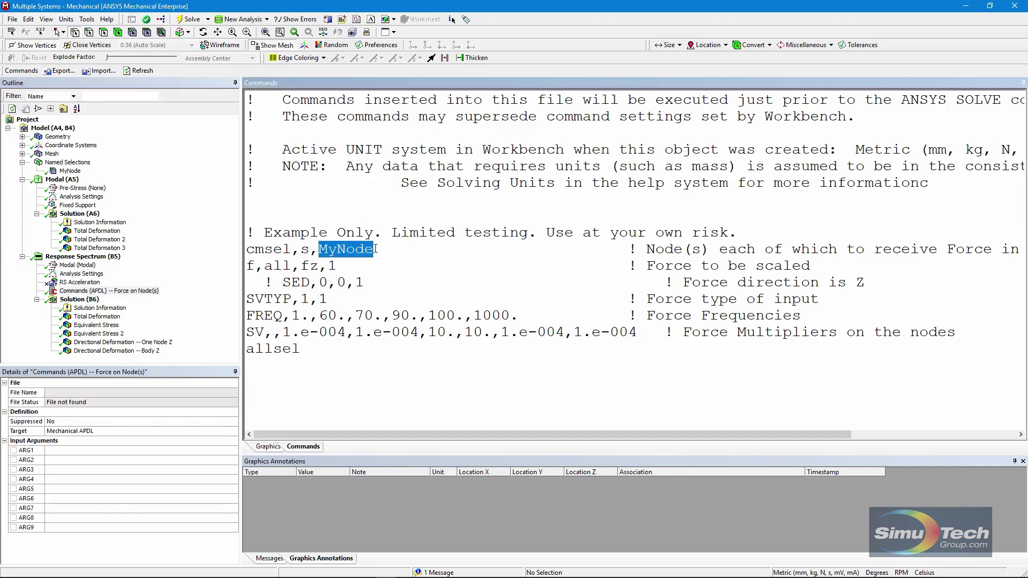
{"action": "left_click", "coordinate": [381, 270]}
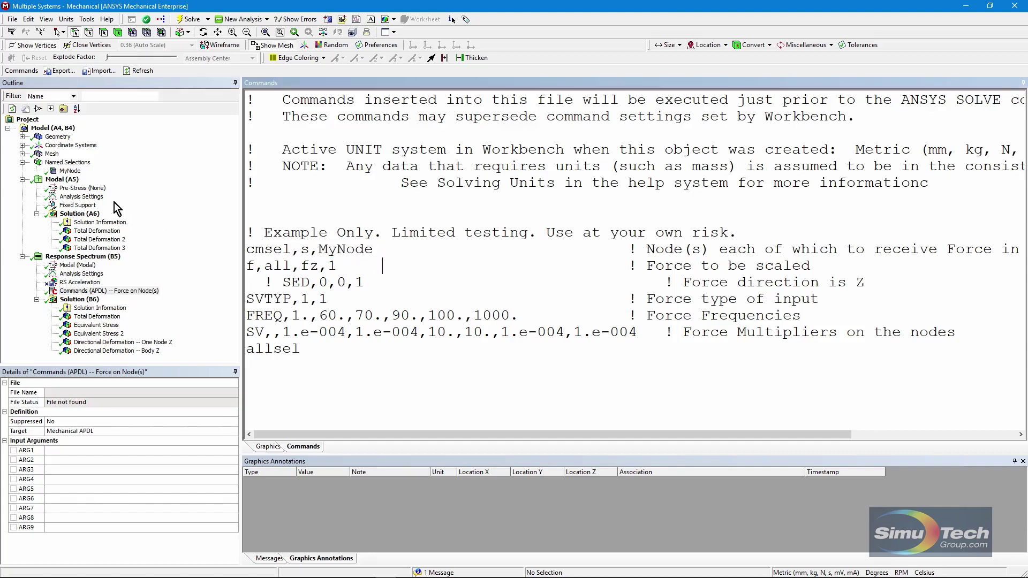
{"action": "left_click", "coordinate": [71, 171]}
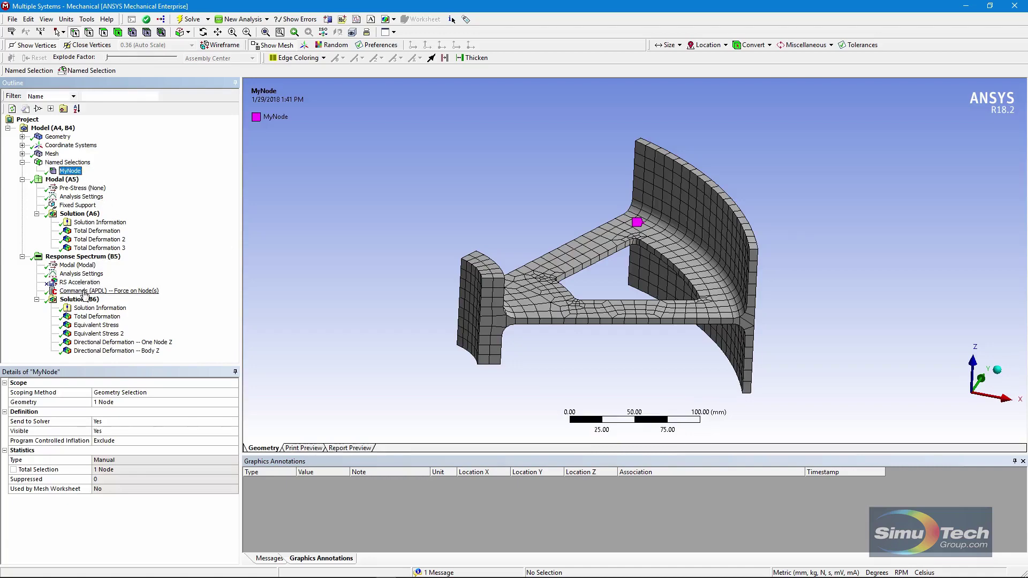
{"action": "left_click", "coordinate": [155, 291]}
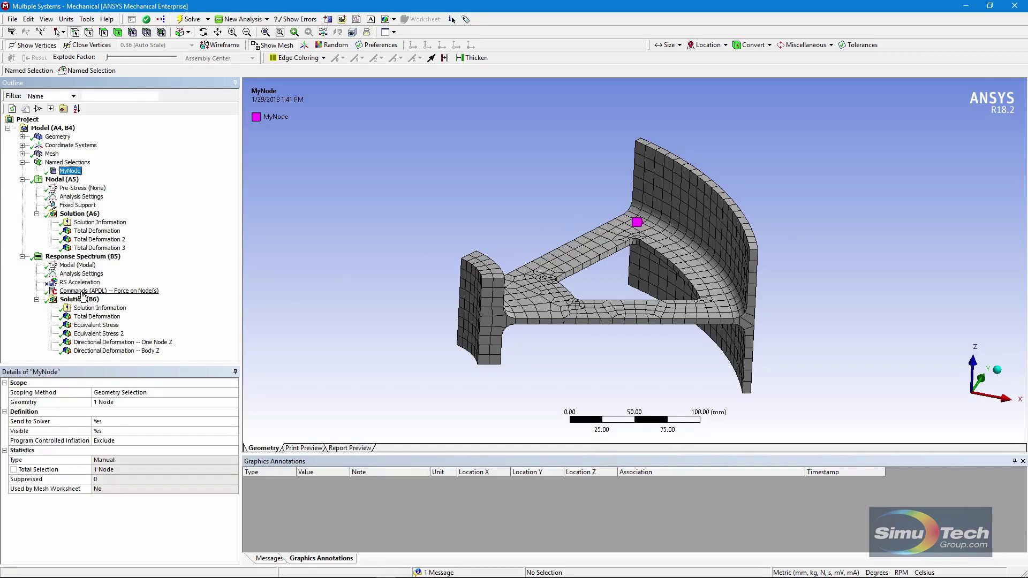
{"action": "scroll", "coordinate": [307, 333], "scroll_direction": "up", "scroll_amount": 5, "text": "ctrl"}
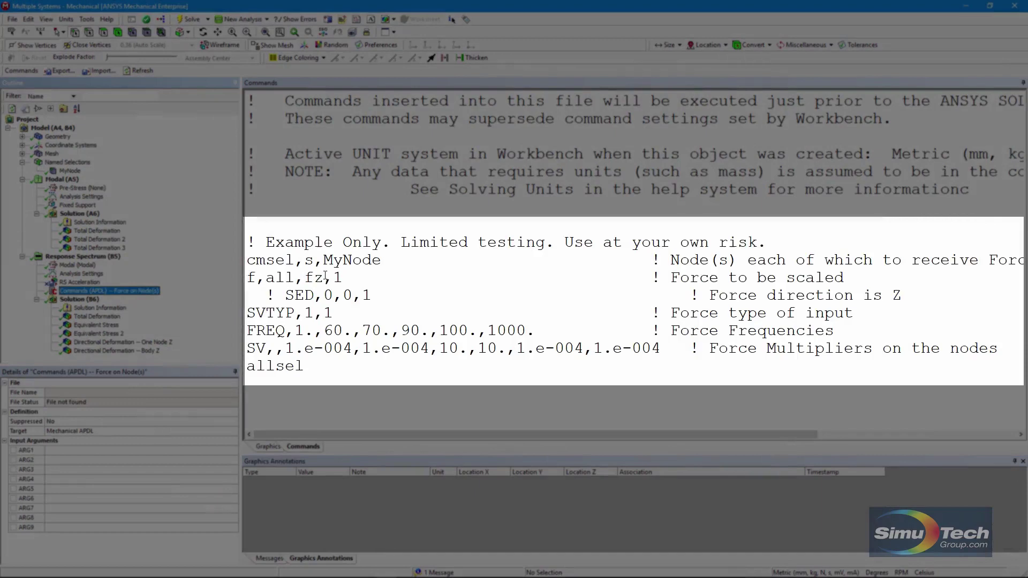
{"action": "double_click", "coordinate": [337, 277]}
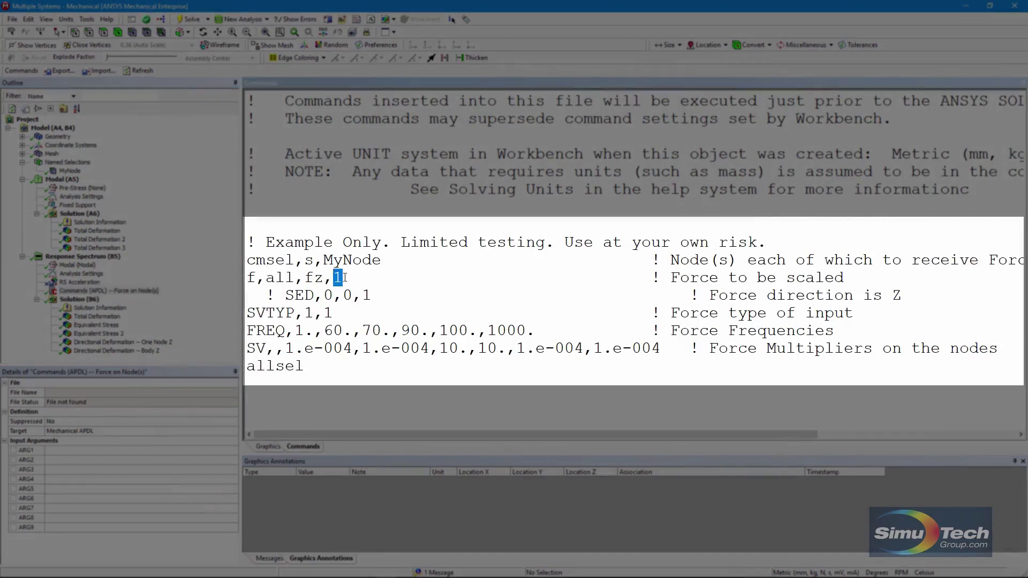
{"action": "left_click", "coordinate": [421, 278]}
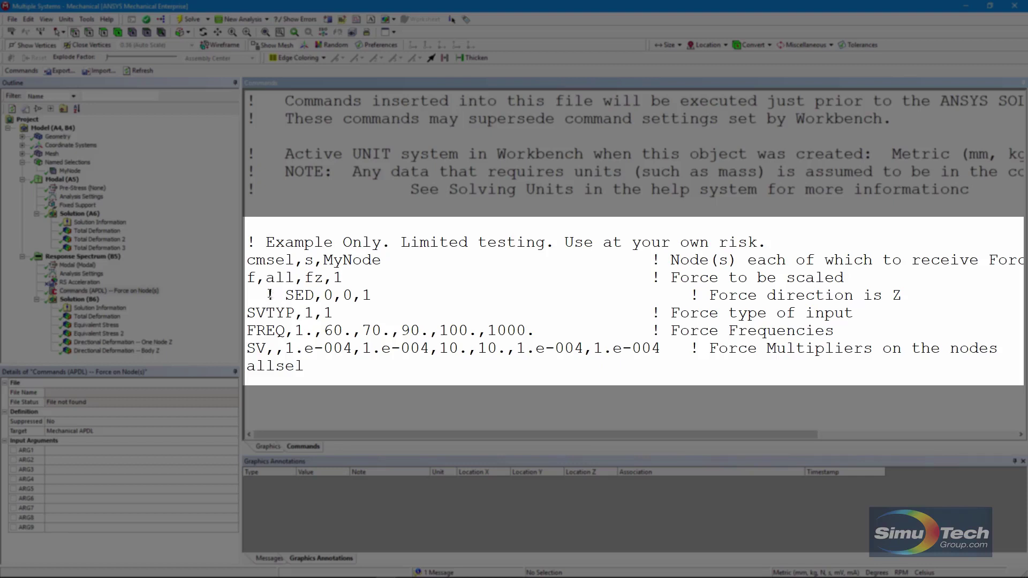
{"action": "left_click_drag", "start_coordinate": [267, 295], "coordinate": [413, 295]}
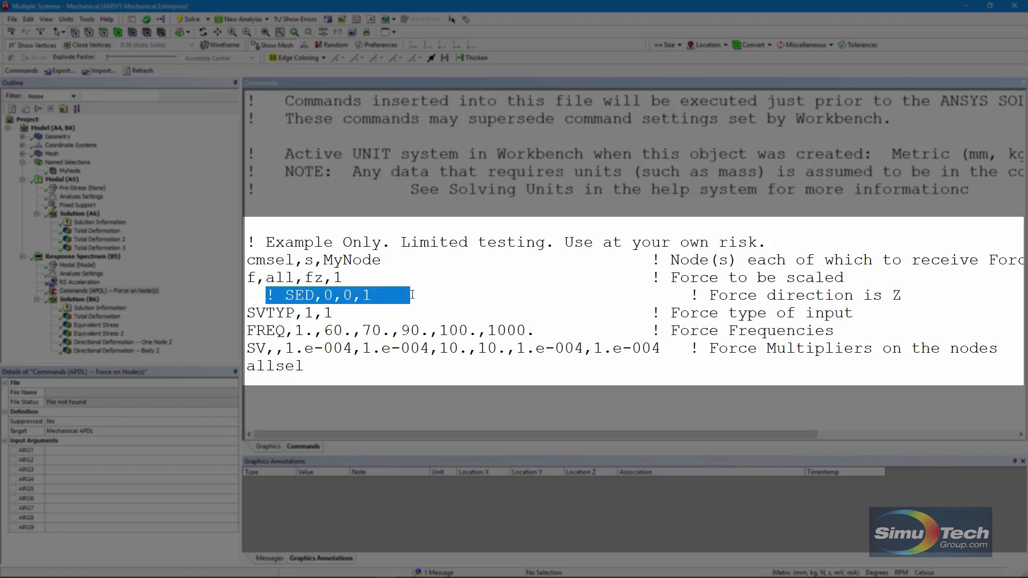
{"action": "left_click", "coordinate": [429, 296]}
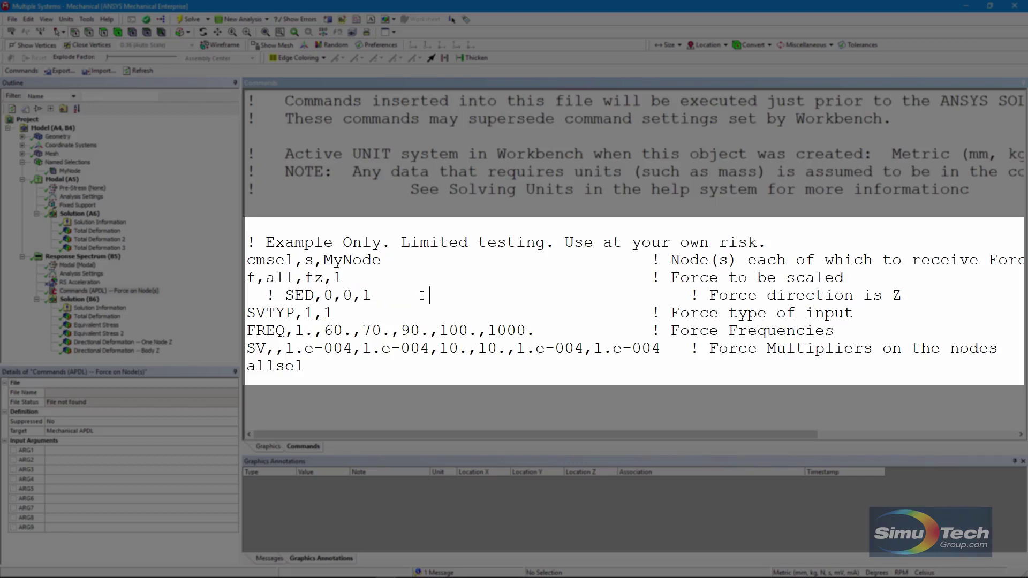
{"action": "left_click_drag", "start_coordinate": [248, 312], "coordinate": [315, 313]}
{"action": "left_click", "coordinate": [315, 313]}
{"action": "double_click", "coordinate": [310, 313]}
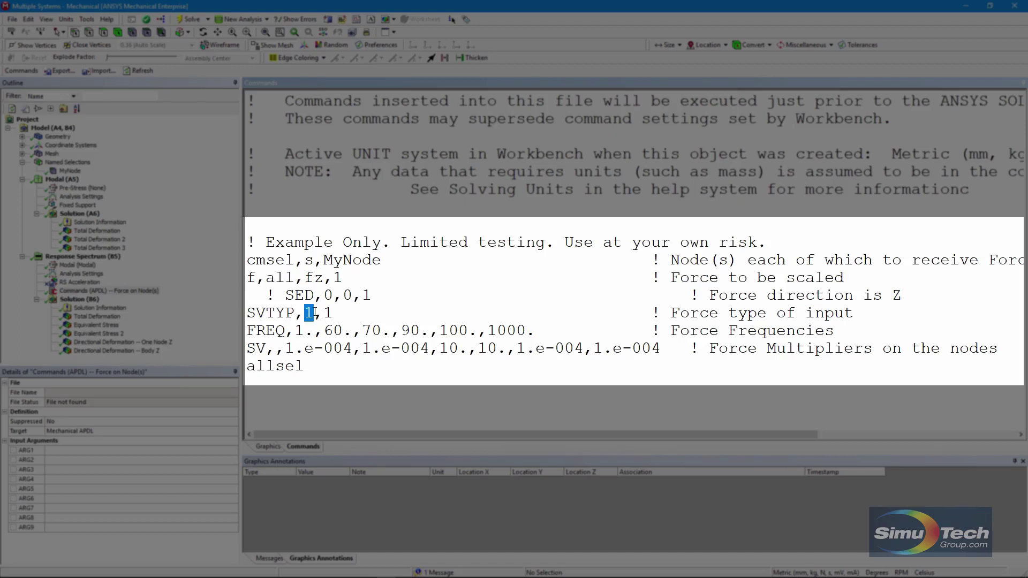
{"action": "left_click", "coordinate": [378, 313]}
{"action": "double_click", "coordinate": [327, 313]}
{"action": "left_click", "coordinate": [356, 316]}
{"action": "double_click", "coordinate": [337, 277]}
{"action": "left_click", "coordinate": [351, 312]}
{"action": "left_click_drag", "start_coordinate": [327, 313], "coordinate": [335, 314]}
{"action": "left_click", "coordinate": [307, 402]}
{"action": "left_click_drag", "start_coordinate": [303, 330], "coordinate": [548, 328]}
{"action": "left_click", "coordinate": [555, 330]}
{"action": "left_click_drag", "start_coordinate": [287, 348], "coordinate": [664, 348]}
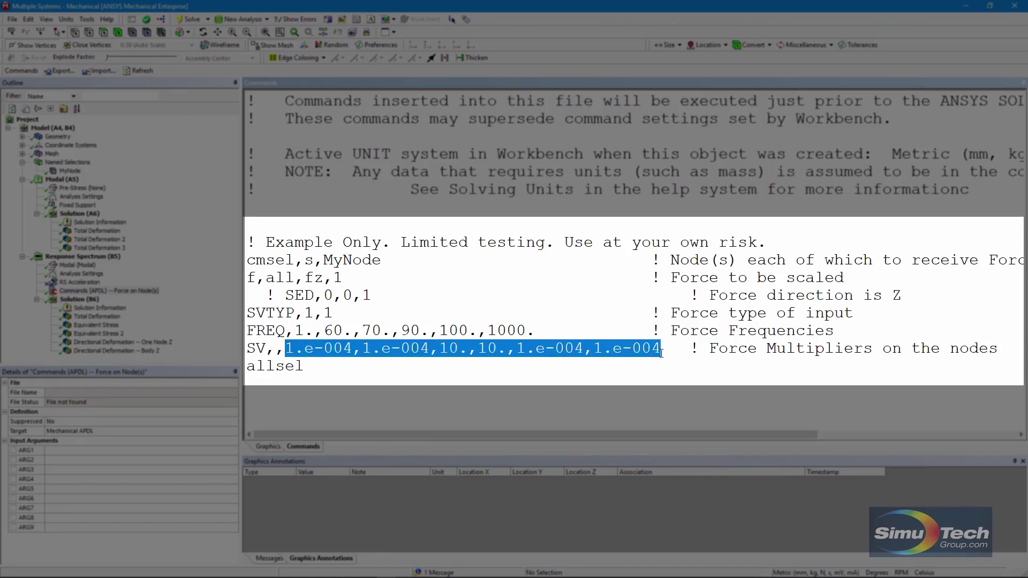
{"action": "left_click", "coordinate": [573, 394]}
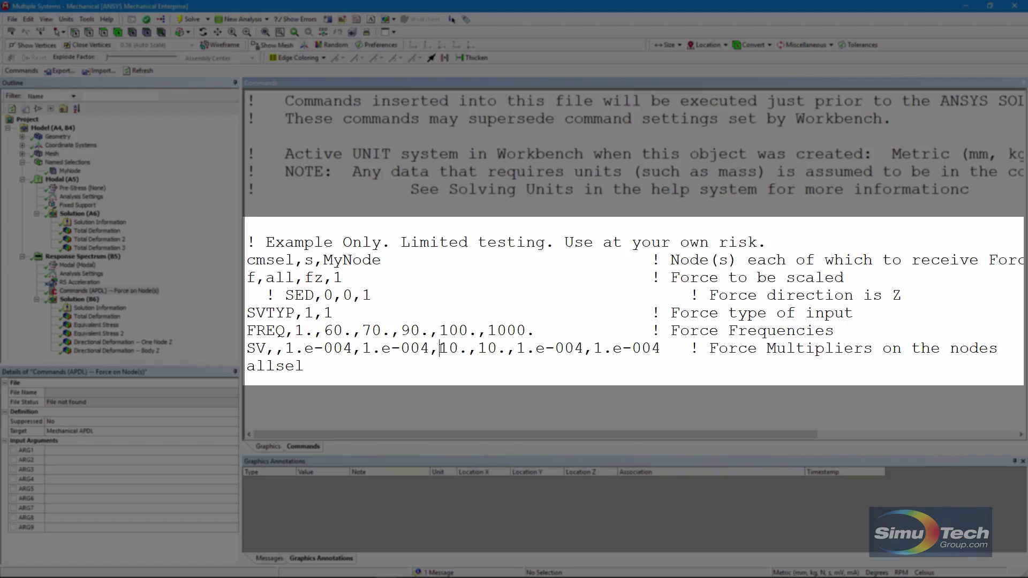
{"action": "left_click_drag", "start_coordinate": [440, 349], "coordinate": [500, 347]}
{"action": "left_click", "coordinate": [482, 383]}
{"action": "left_click_drag", "start_coordinate": [365, 329], "coordinate": [428, 330]}
{"action": "left_click", "coordinate": [416, 364]}
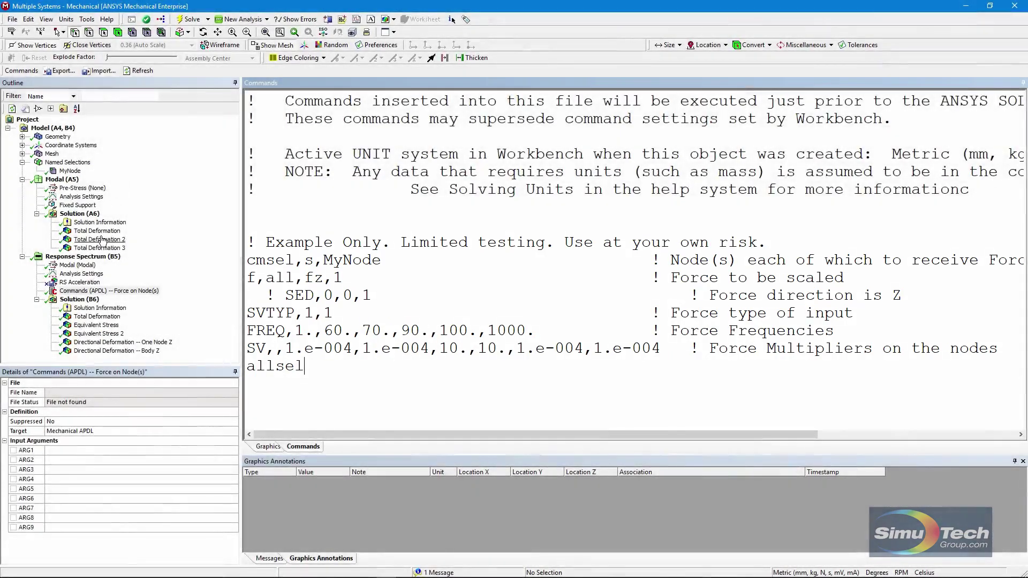
Animate the 82.253 Hz Total Deformation 2 shape, then mark MyNode's node on the bracket
{"action": "left_click", "coordinate": [101, 239]}
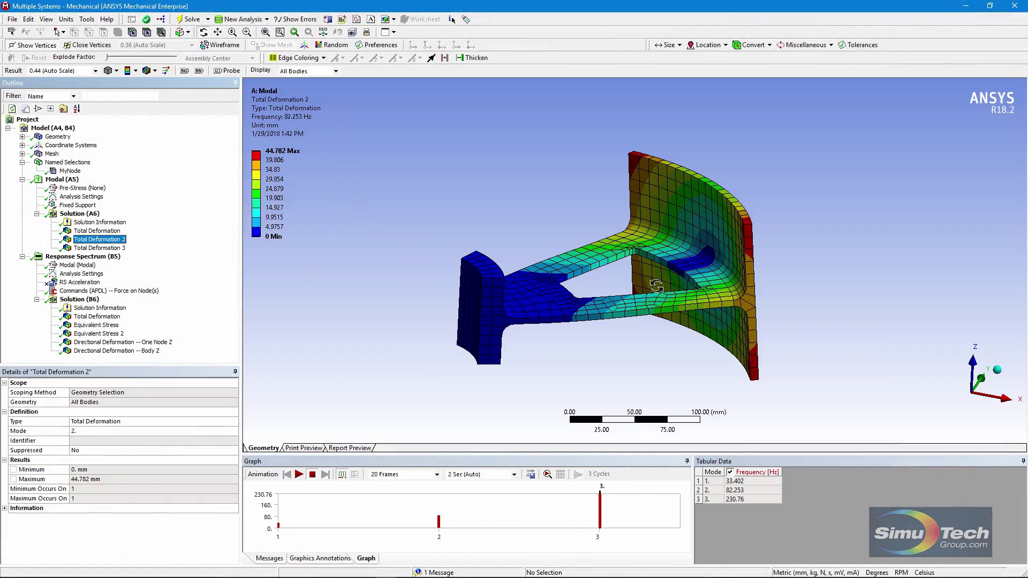
{"action": "left_click", "coordinate": [300, 475]}
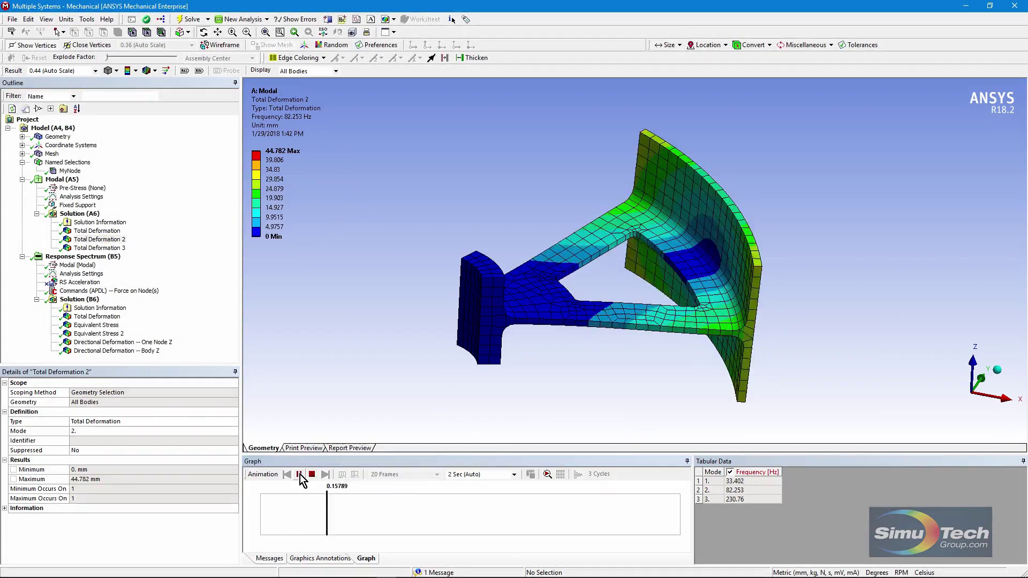
{"action": "left_click", "coordinate": [312, 475]}
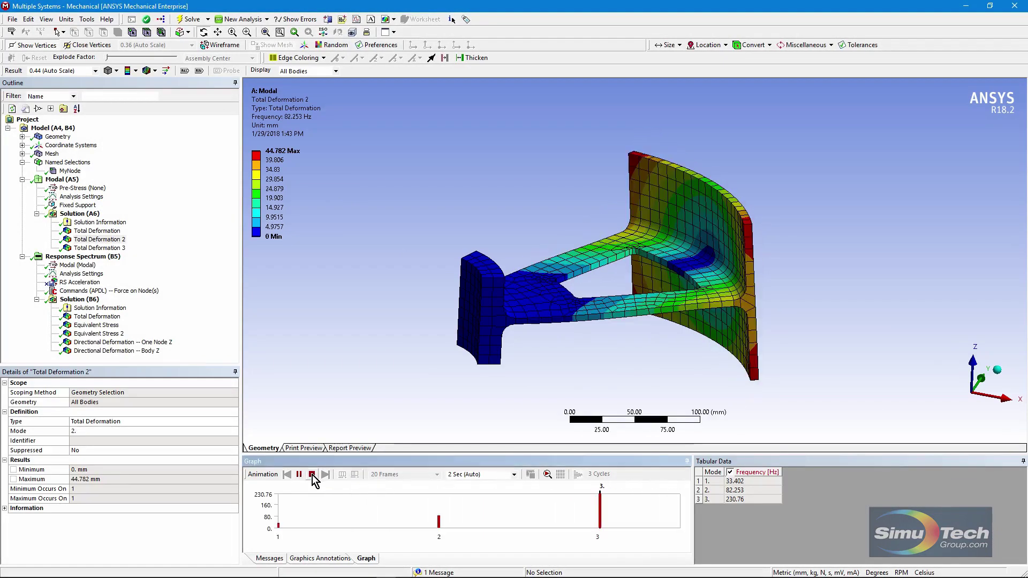
{"action": "left_click", "coordinate": [70, 170]}
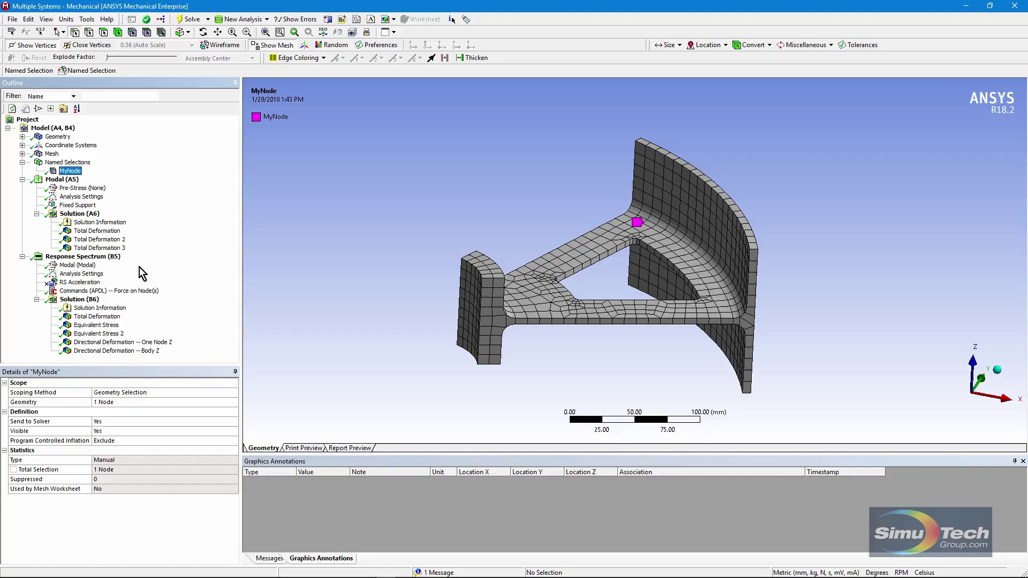
{"action": "left_click", "coordinate": [136, 291]}
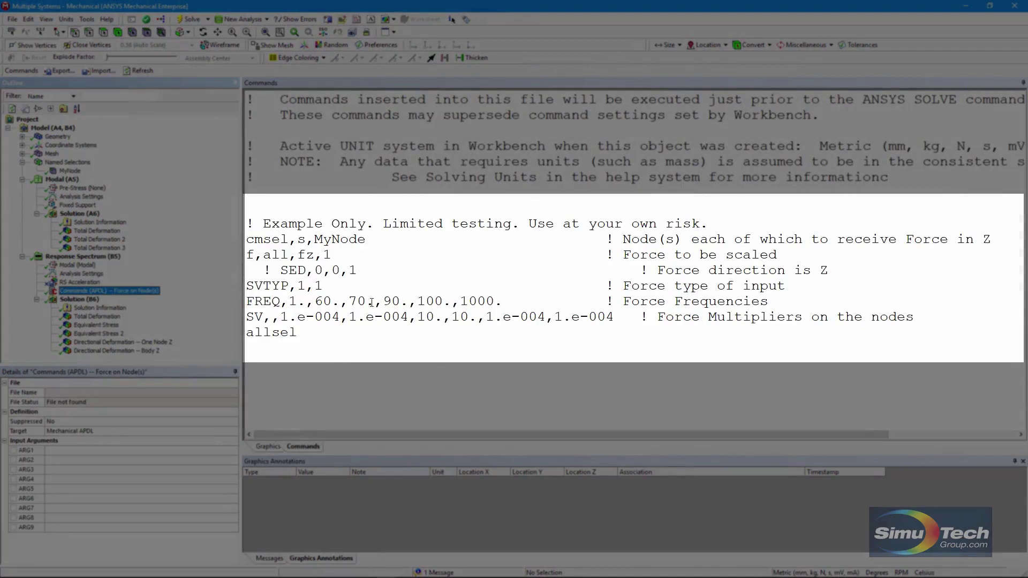
{"action": "left_click_drag", "start_coordinate": [350, 301], "coordinate": [402, 301]}
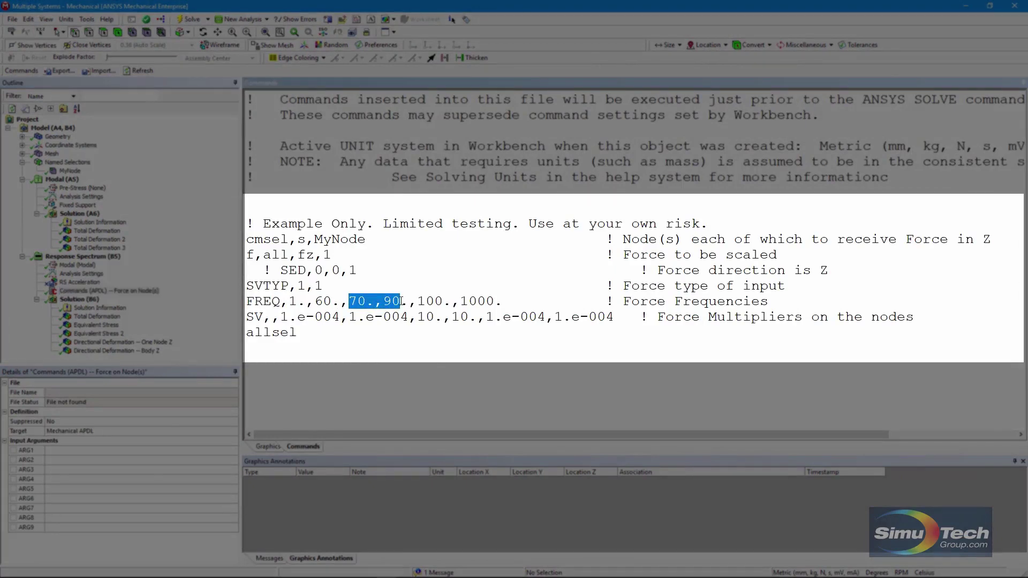
{"action": "left_click", "coordinate": [400, 341]}
{"action": "left_click_drag", "start_coordinate": [284, 317], "coordinate": [416, 322]}
{"action": "left_click", "coordinate": [483, 339]}
{"action": "left_click_drag", "start_coordinate": [488, 319], "coordinate": [615, 315]}
{"action": "left_click", "coordinate": [516, 373]}
{"action": "left_click_drag", "start_coordinate": [422, 317], "coordinate": [444, 316]}
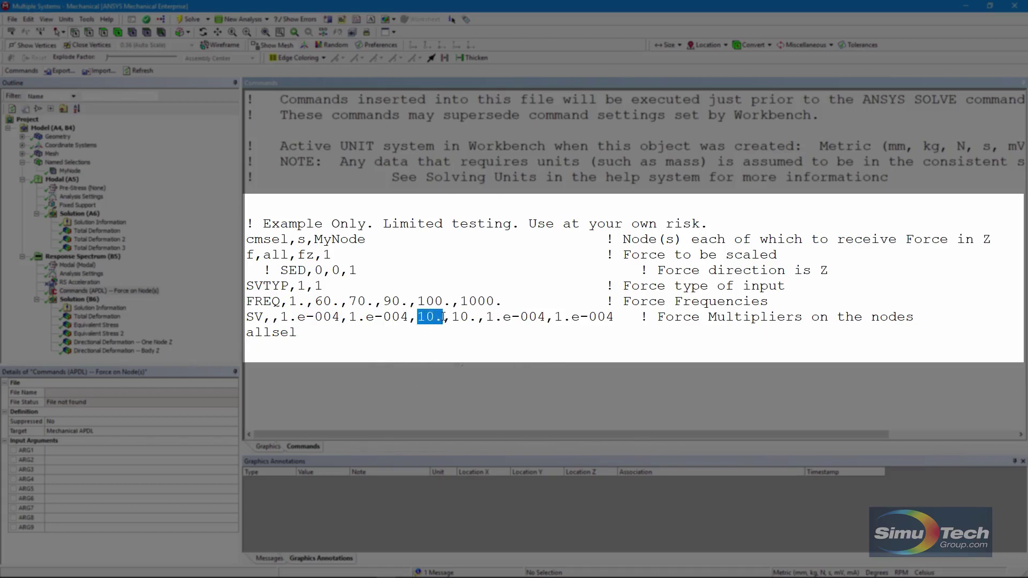
{"action": "left_click", "coordinate": [448, 346]}
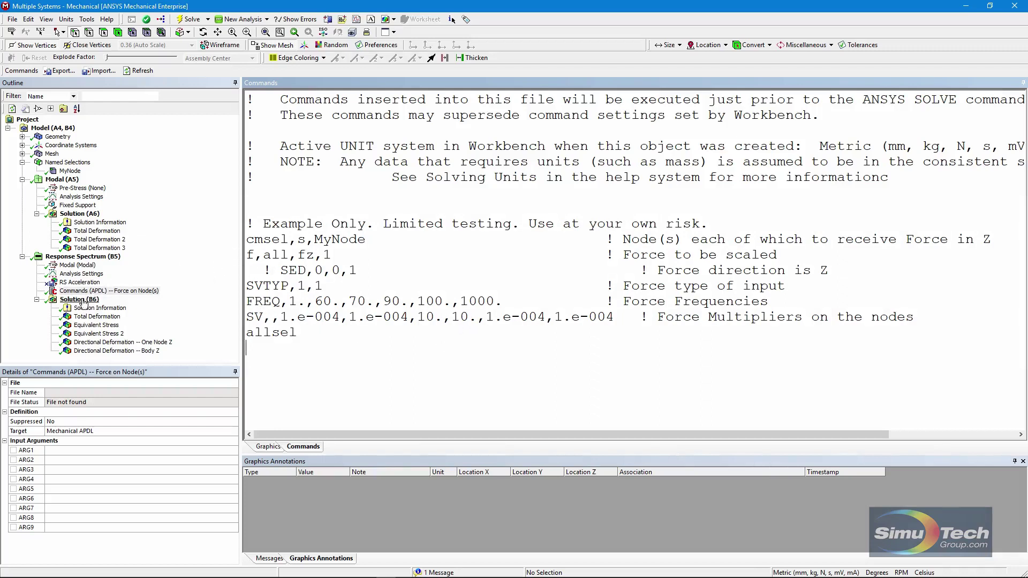
Check Total Deformation and both Equivalent Stress results, ending on One Node Z deformation of 2.905e-002 mm
{"action": "left_click", "coordinate": [85, 317]}
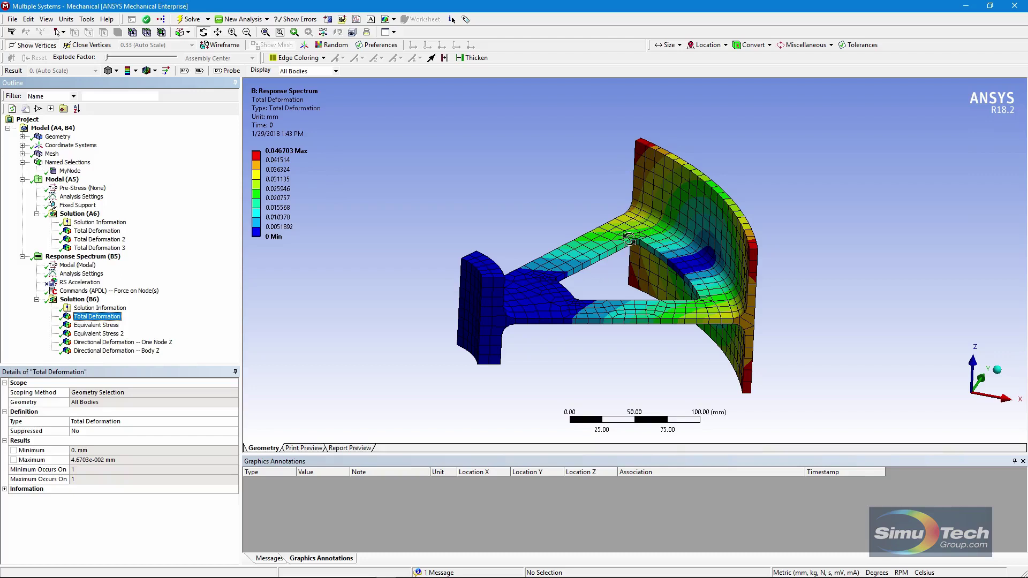
{"action": "left_click", "coordinate": [111, 326]}
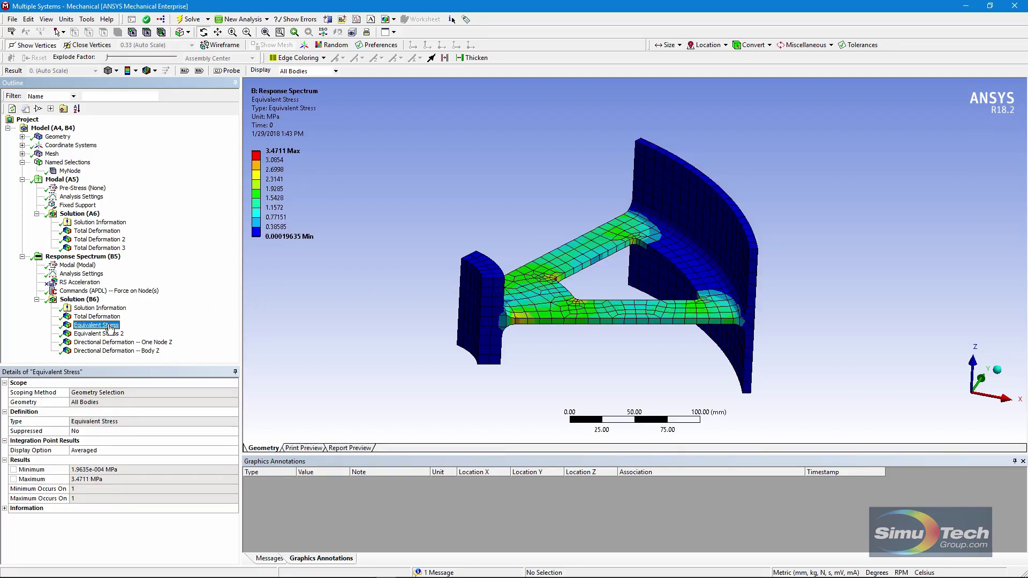
{"action": "left_click", "coordinate": [110, 333]}
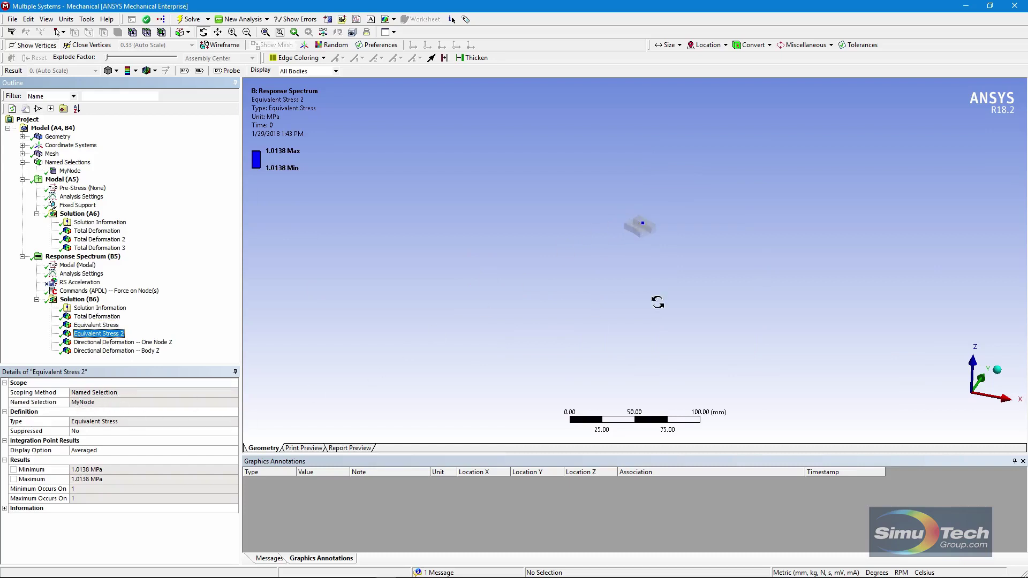
{"action": "left_click", "coordinate": [140, 343]}
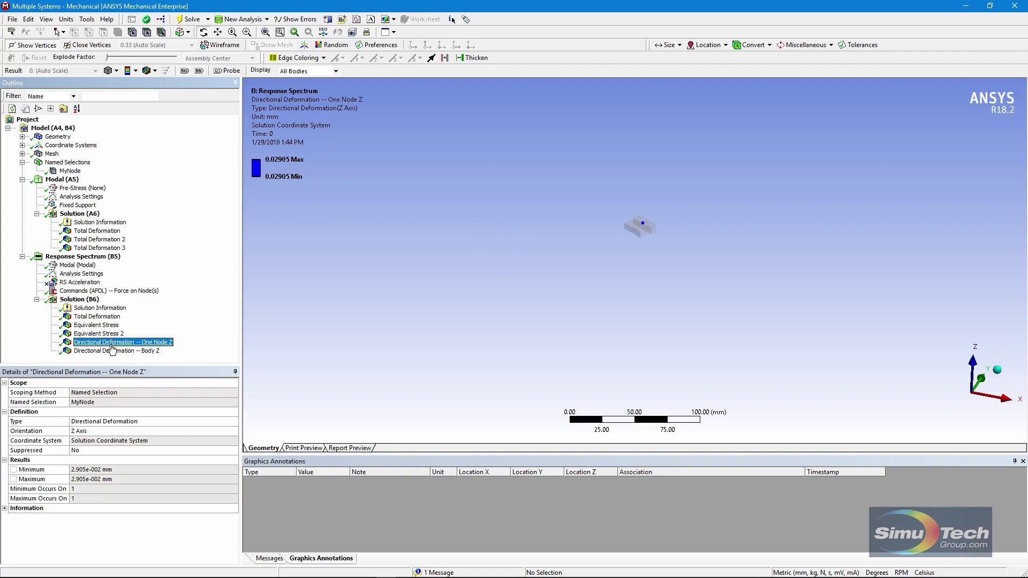
Compare Body Z, Total Deformation and One Node Z results, finishing on Body Z (0–0.039305 mm)
{"action": "left_click", "coordinate": [92, 430]}
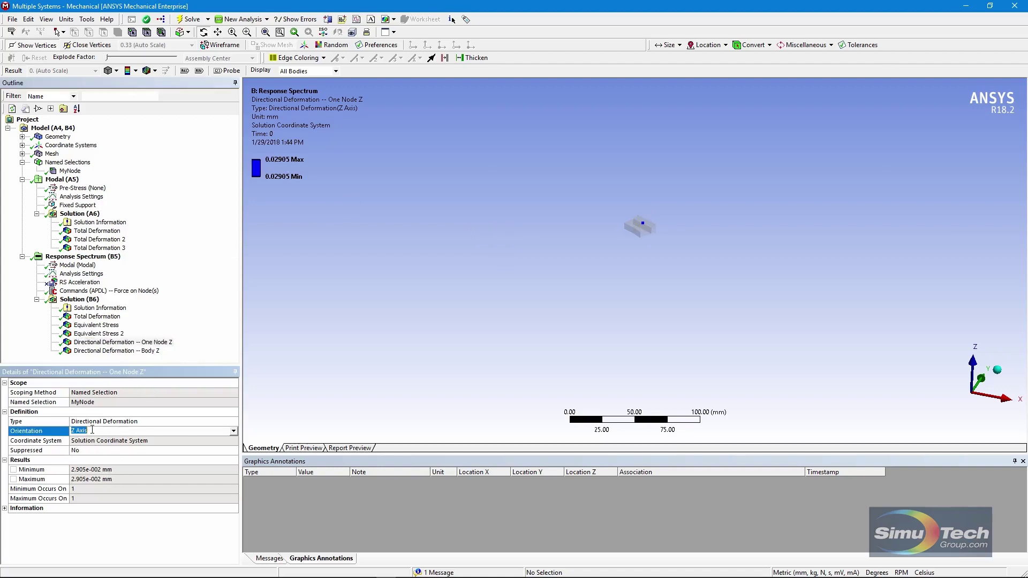
{"action": "left_click", "coordinate": [118, 352]}
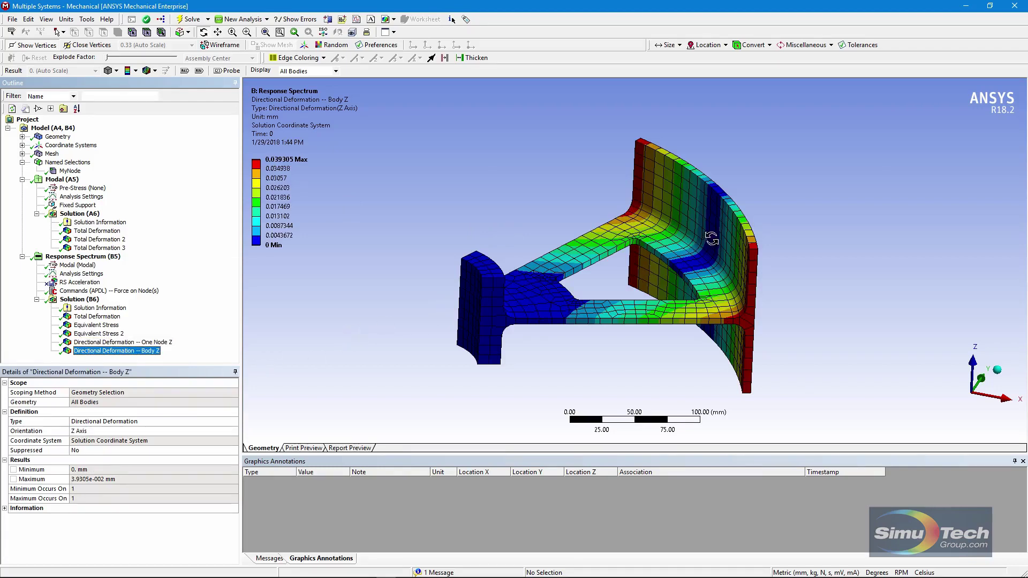
{"action": "left_click", "coordinate": [98, 317]}
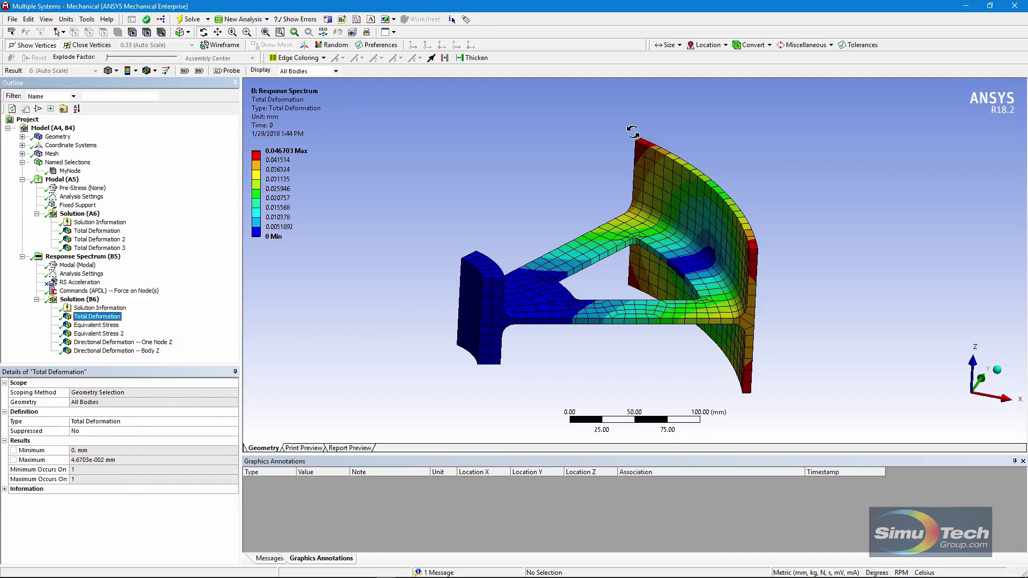
{"action": "left_click", "coordinate": [110, 351]}
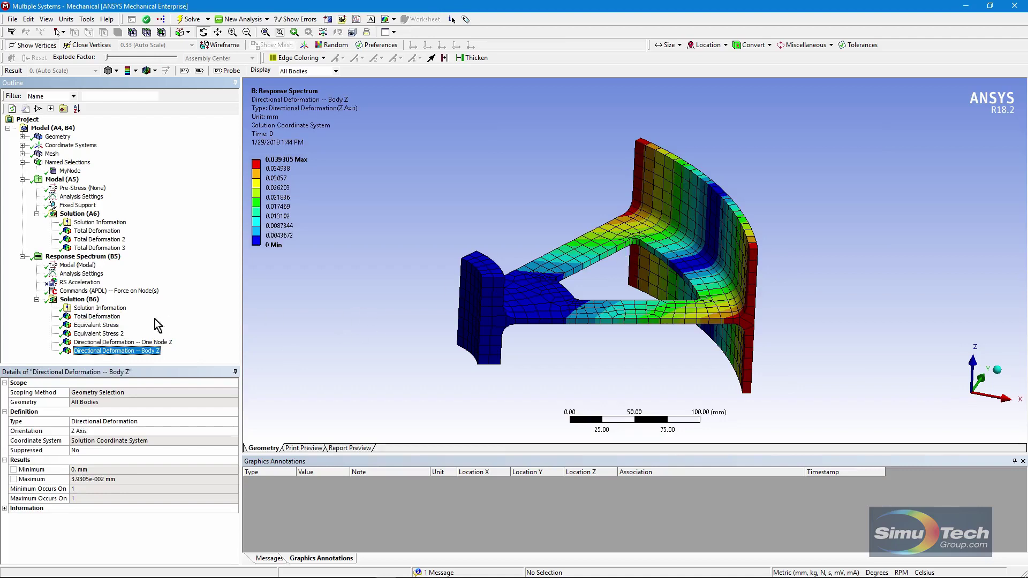
{"action": "left_click", "coordinate": [132, 343]}
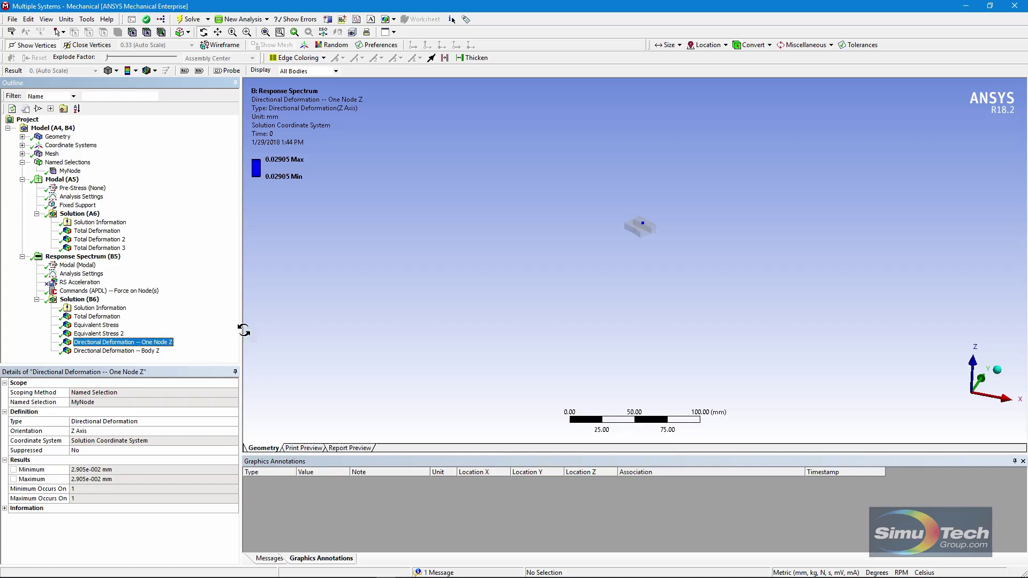
{"action": "left_click", "coordinate": [122, 351]}
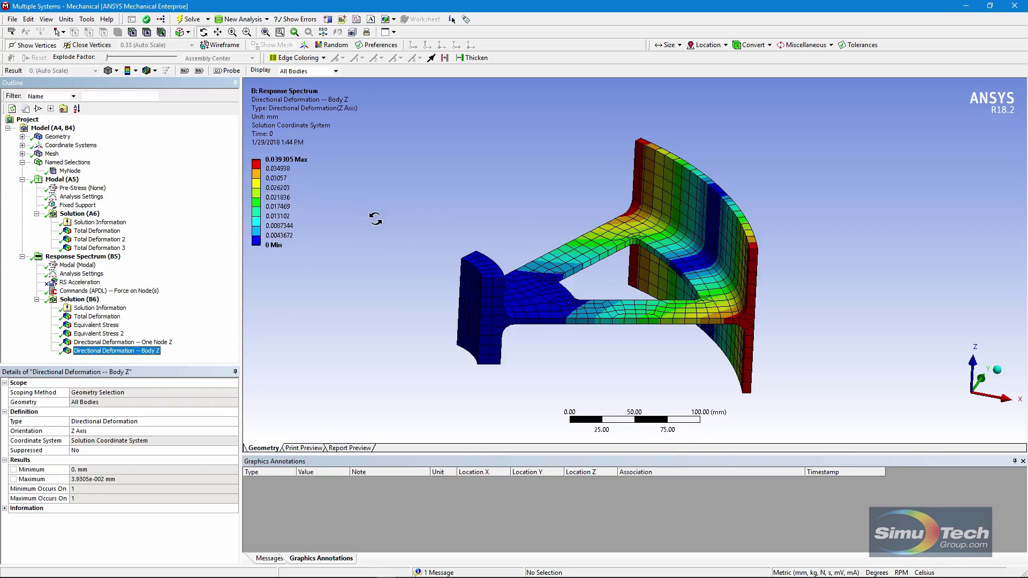
Review Modal, Response Spectrum and suppressed RS Acceleration, then display the Force on Node(s) commands
{"action": "left_click", "coordinate": [63, 179]}
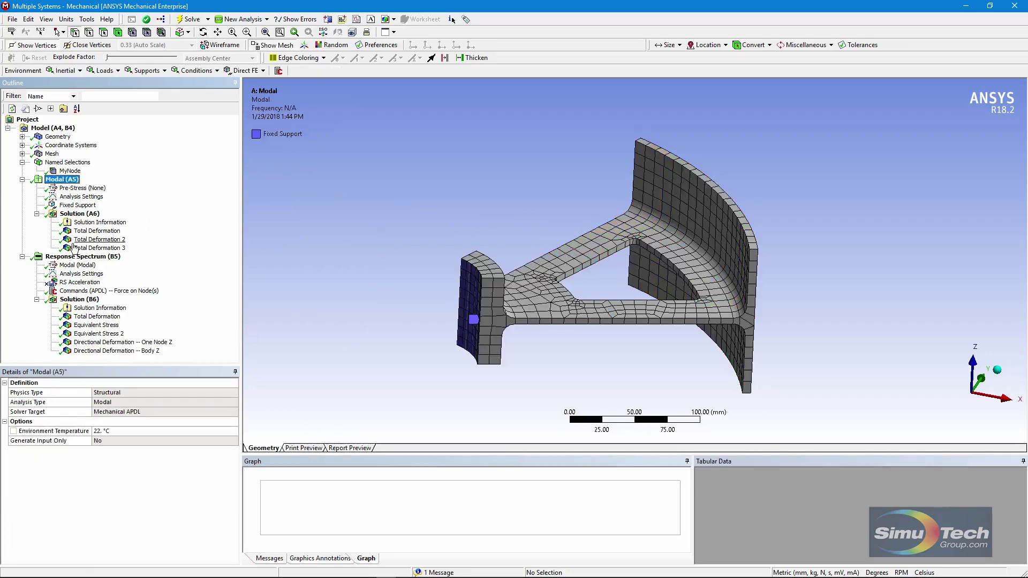
{"action": "left_click", "coordinate": [71, 258]}
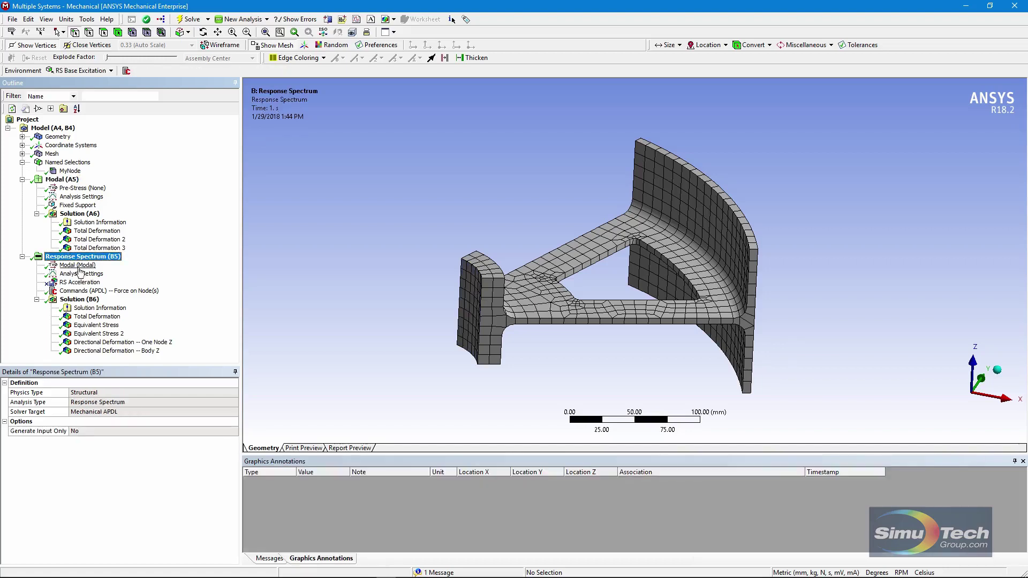
{"action": "left_click", "coordinate": [79, 283]}
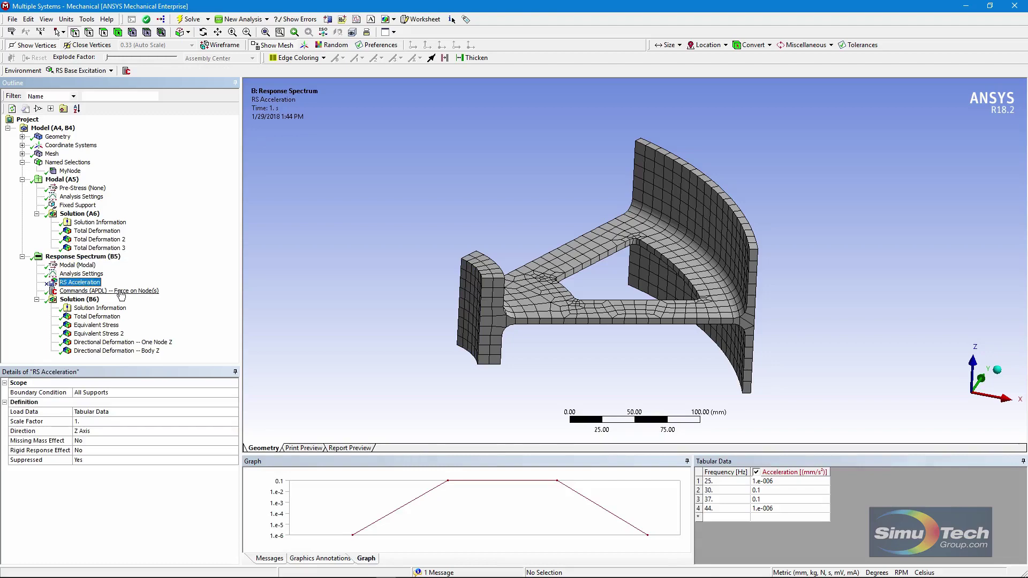
{"action": "left_click", "coordinate": [71, 293]}
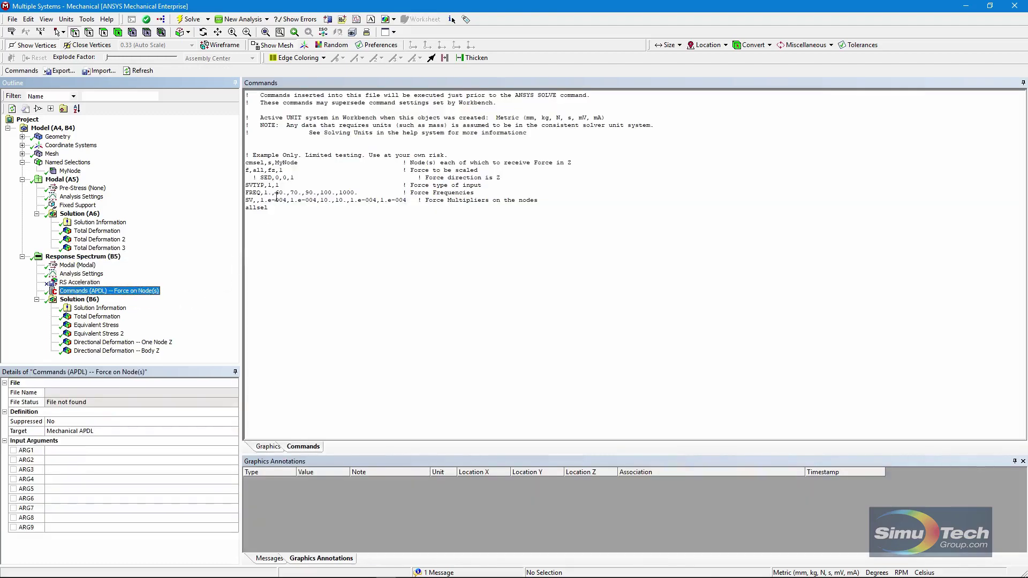
{"action": "scroll", "coordinate": [334, 237], "scroll_direction": "up", "scroll_amount": 4, "text": "ctrl"}
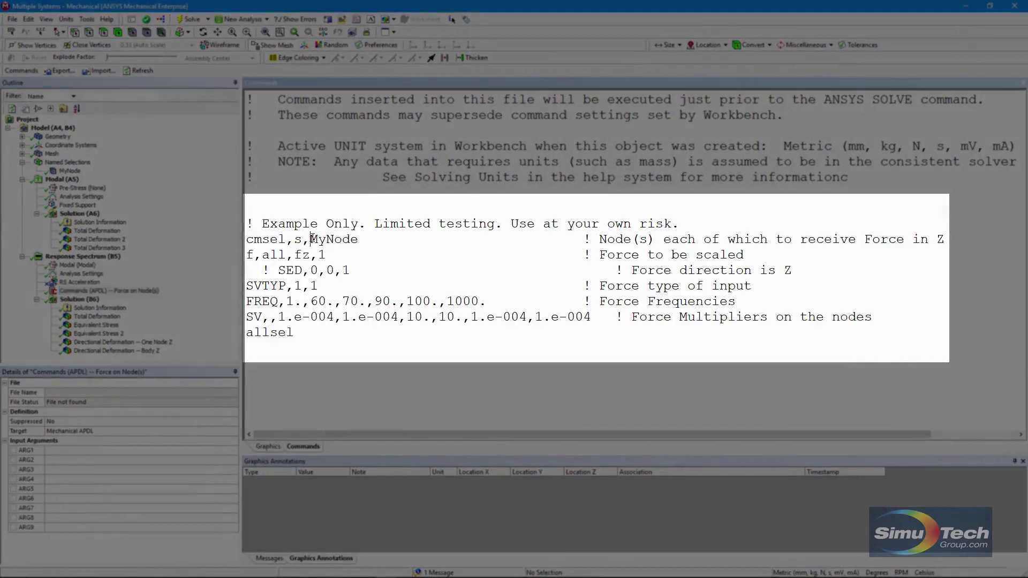
Highlight MyNode, fz, the SVTYP value, the FREQ list and the SV force multipliers in the script
{"action": "left_click_drag", "start_coordinate": [311, 240], "coordinate": [354, 240]}
{"action": "left_click", "coordinate": [359, 239]}
{"action": "left_click", "coordinate": [286, 363]}
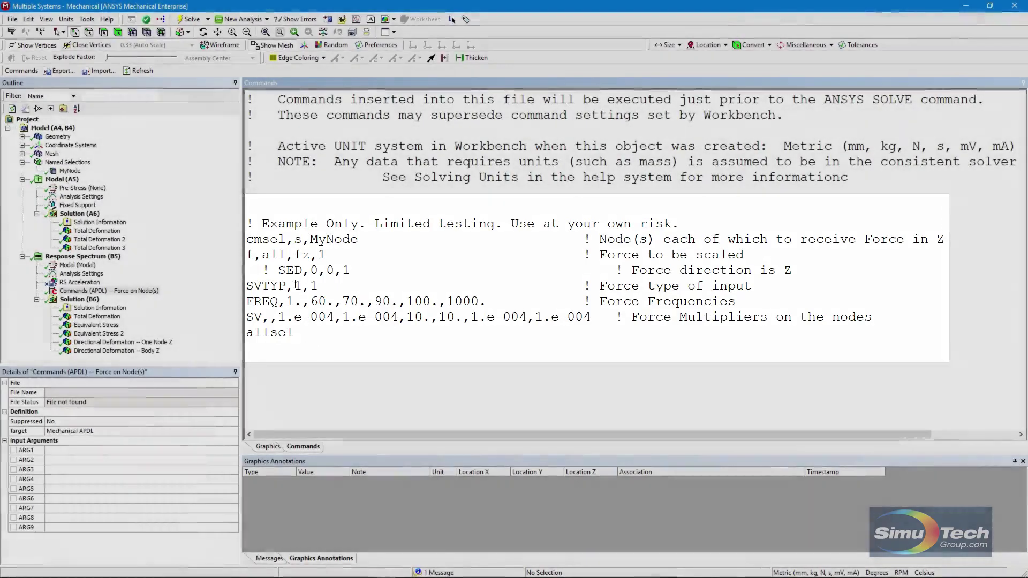
{"action": "double_click", "coordinate": [299, 285]}
{"action": "key", "text": "ctrl+End"}
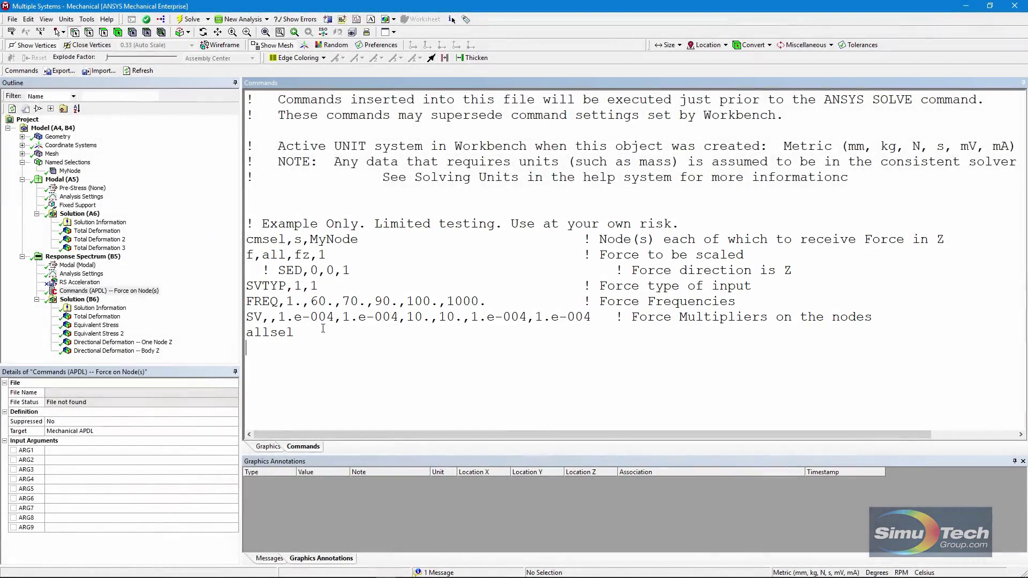
{"action": "left_click_drag", "start_coordinate": [304, 301], "coordinate": [448, 285]}
{"action": "left_click", "coordinate": [464, 301]}
{"action": "left_click_drag", "start_coordinate": [309, 317], "coordinate": [535, 317]}
{"action": "left_click", "coordinate": [536, 317]}
Select Total Deformation under Solution (B6), showing the 0.046703 mm peak on the outer flange edges
{"action": "left_click", "coordinate": [96, 317]}
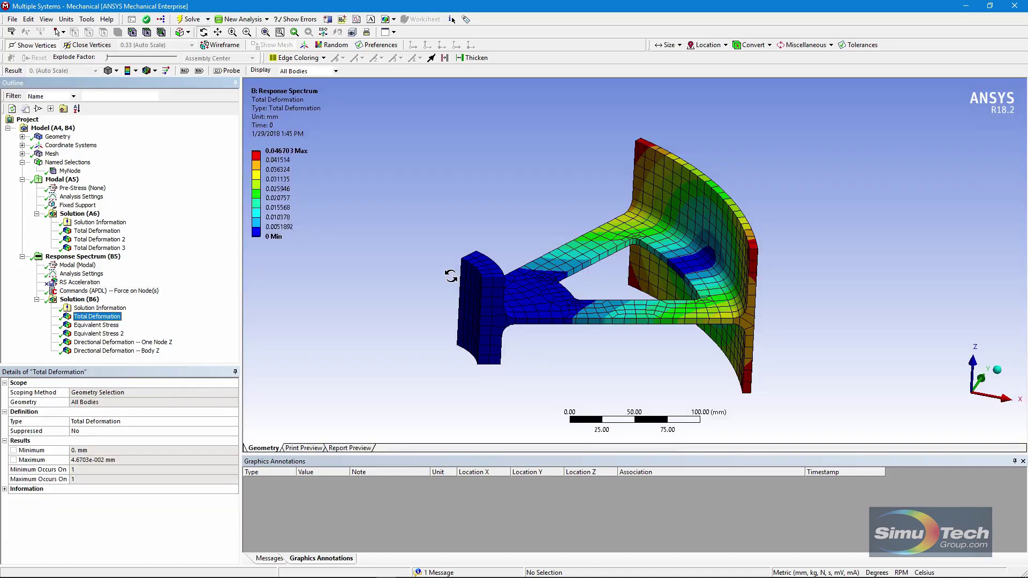